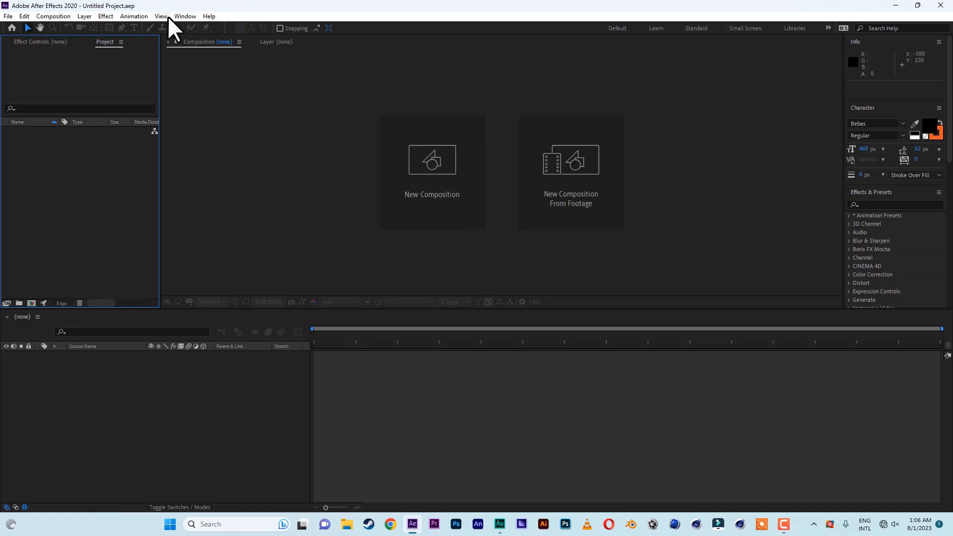
# Create a new composition with the HDTV 1080 29.97 preset settings
pyautogui.click(57, 21)
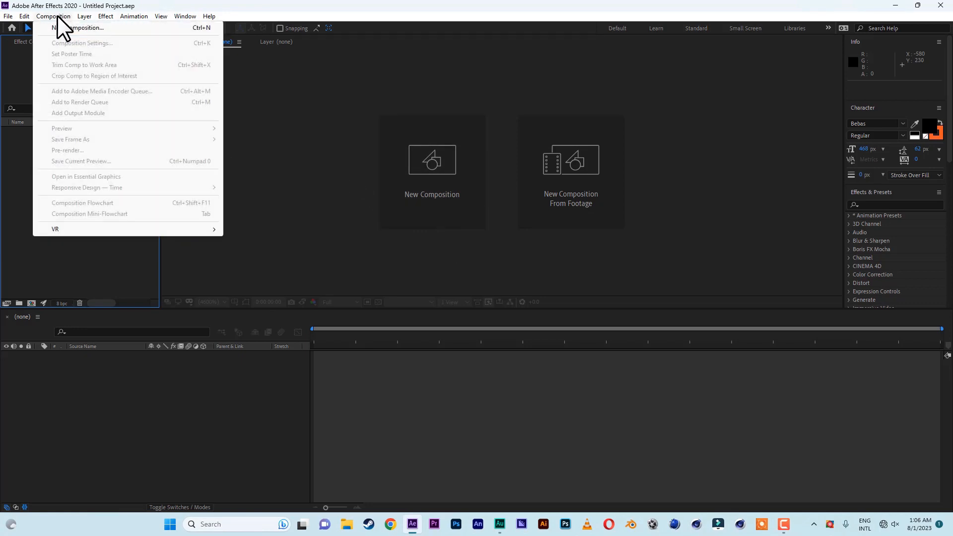
pyautogui.click(463, 23)
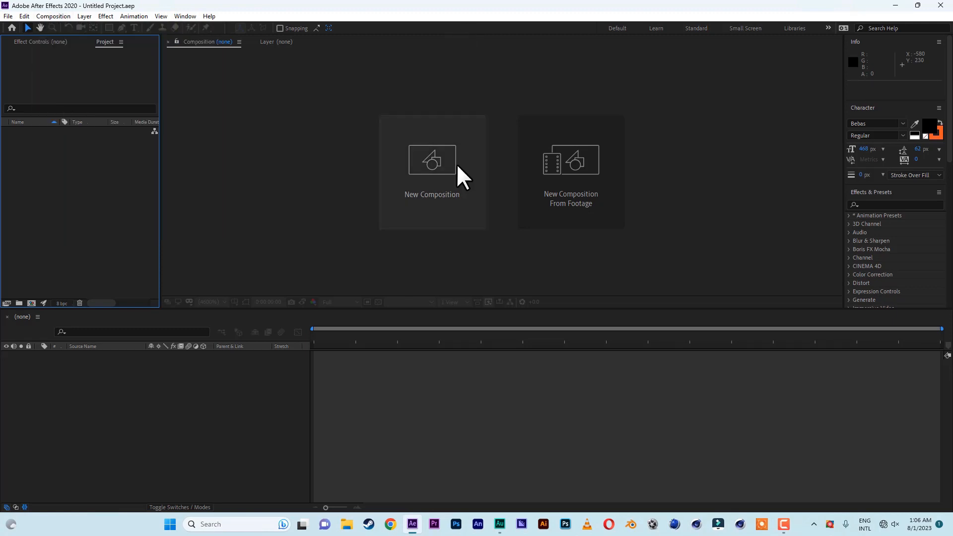
pyautogui.click(434, 169)
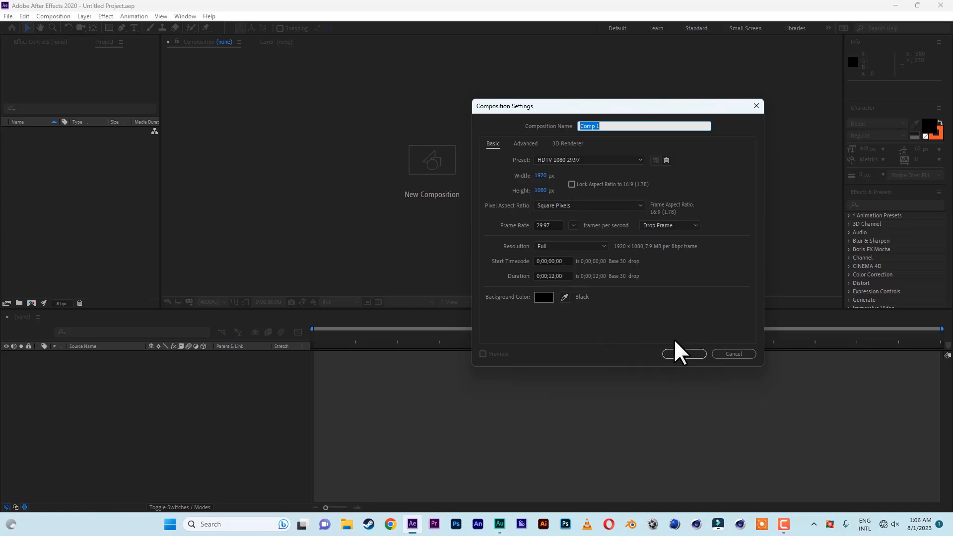
pyautogui.click(684, 354)
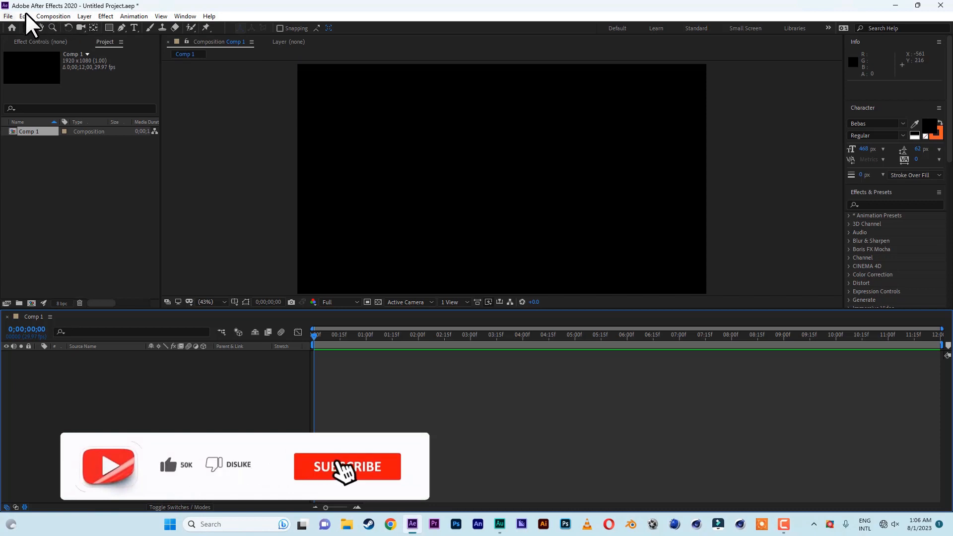
# Add a new text layer and enter the text "letts get cooking"
pyautogui.click(81, 16)
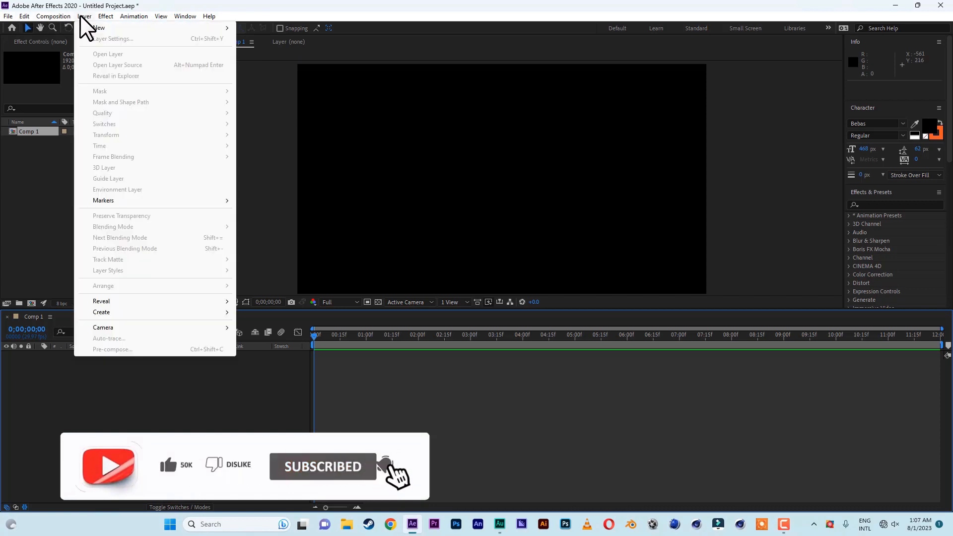
pyautogui.moveTo(94, 30)
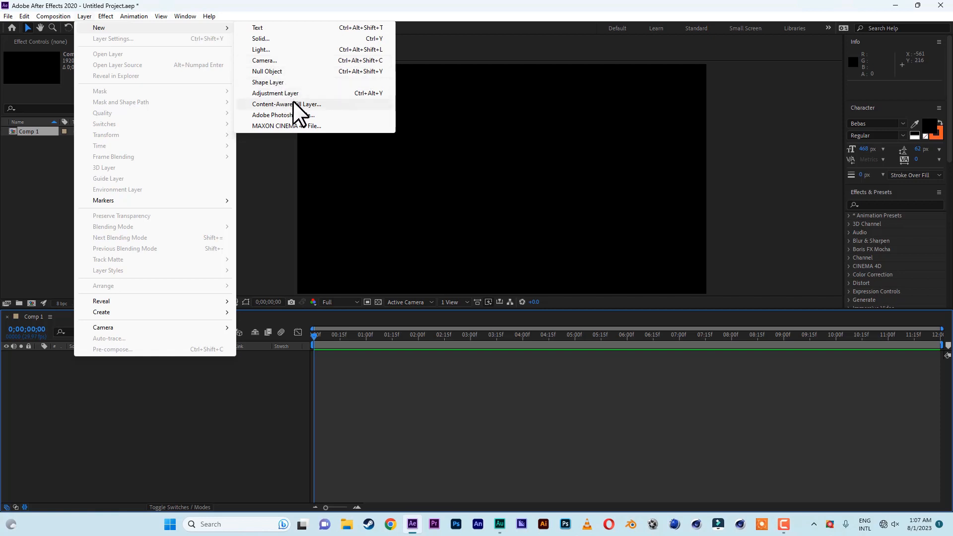
pyautogui.moveTo(147, 18)
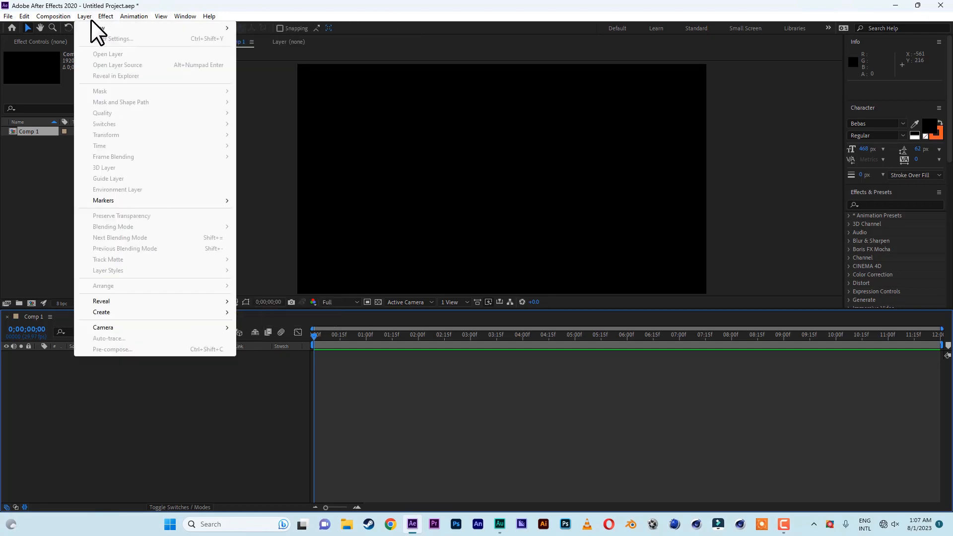
pyautogui.moveTo(209, 28)
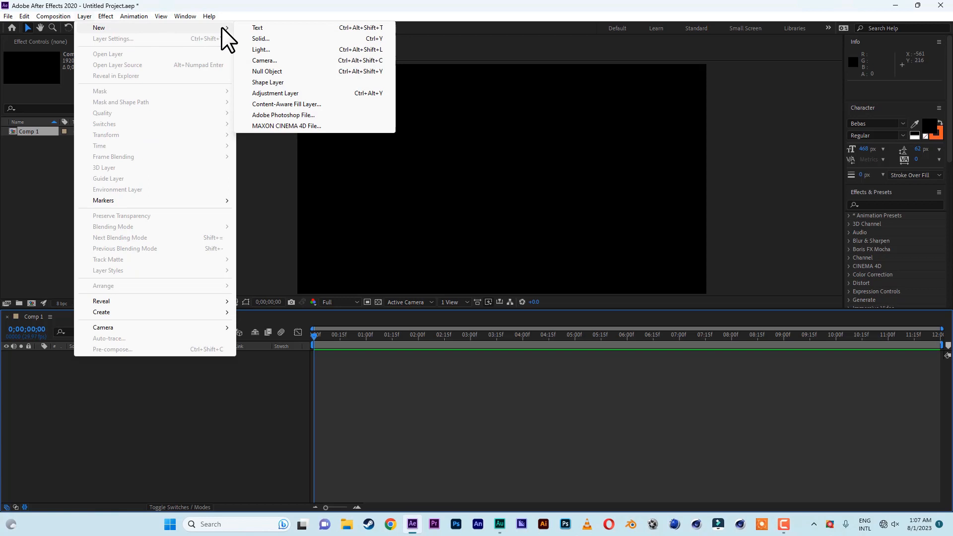
pyautogui.click(271, 28)
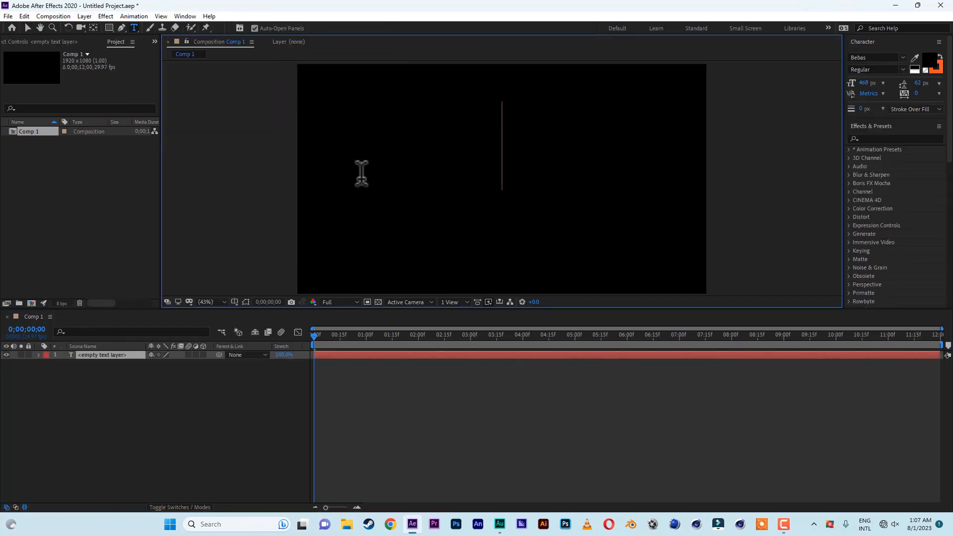
pyautogui.write('let')
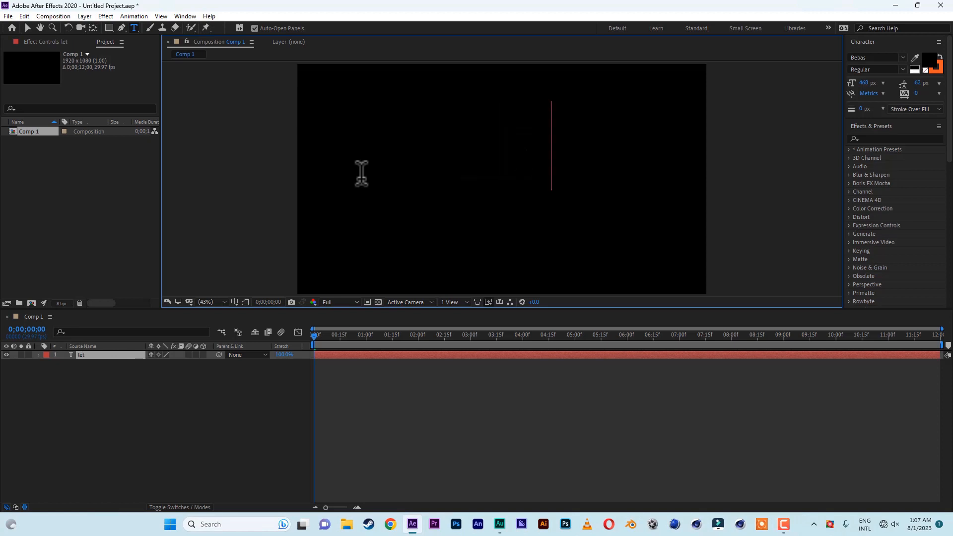
pyautogui.write('ts get ')
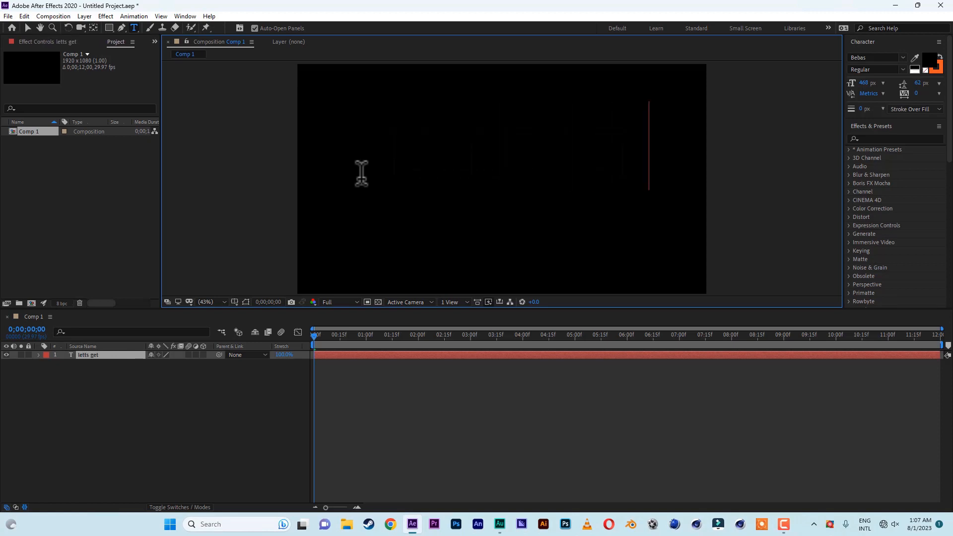
pyautogui.write('cooking')
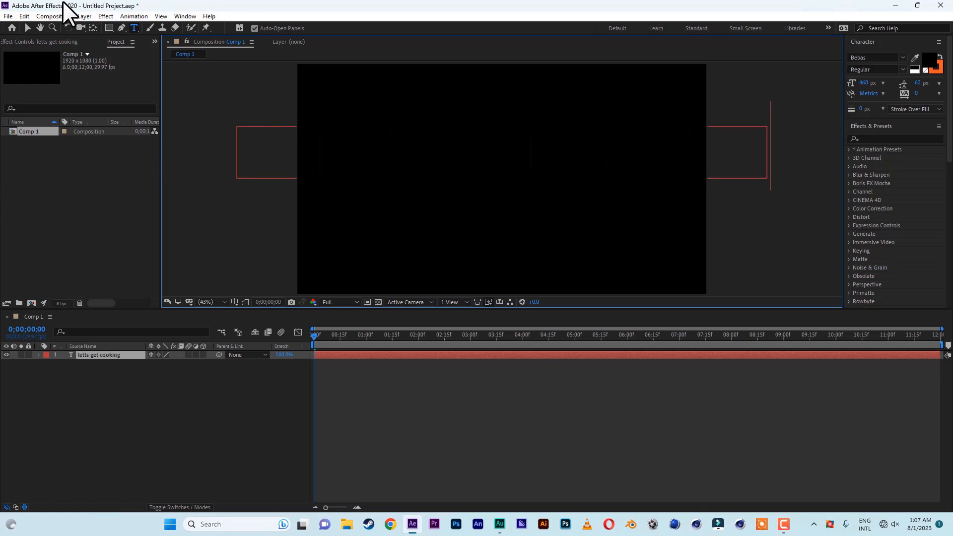
pyautogui.click(28, 27)
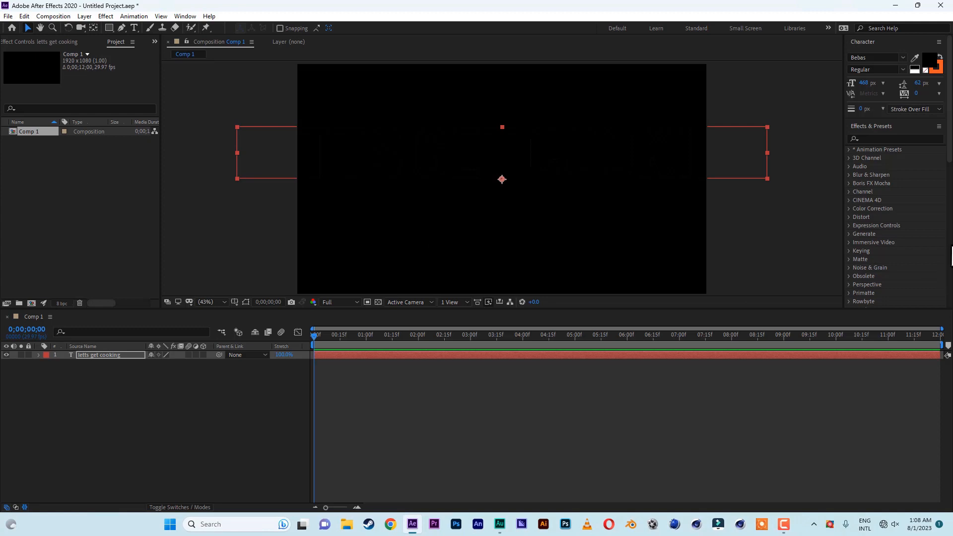
# Set the text fill colour to white (FFFFFF)
pyautogui.scroll(-5, 899, 164)
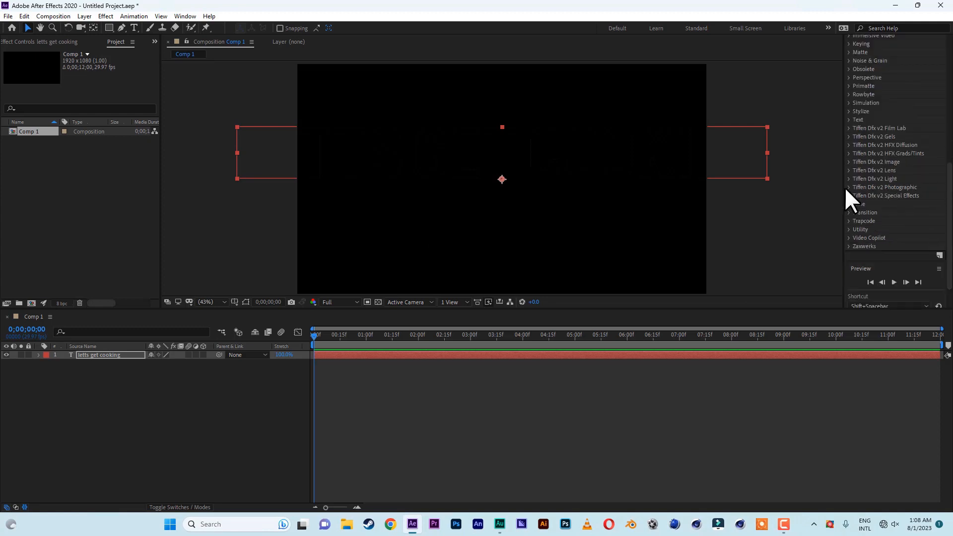
pyautogui.moveTo(843, 185); pyautogui.dragTo(769, 184)
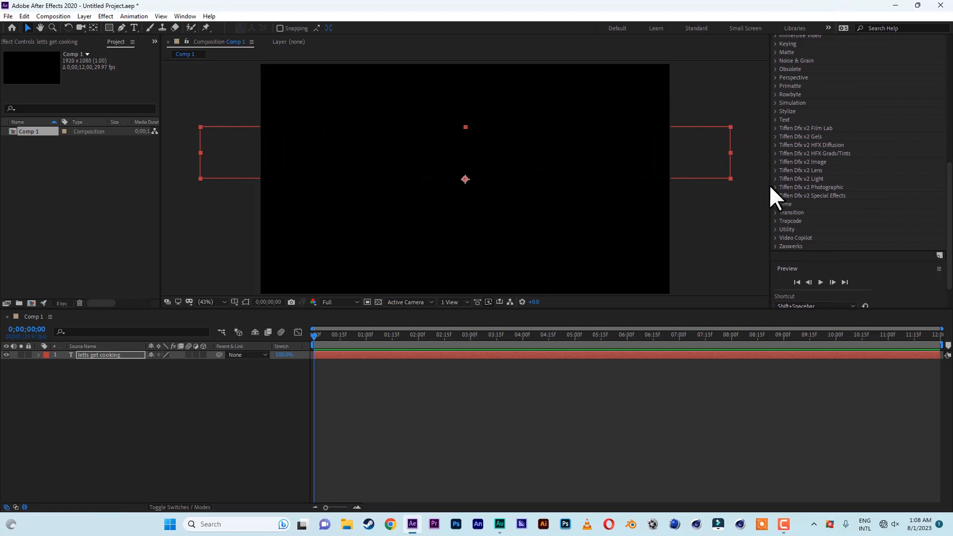
pyautogui.moveTo(949, 226); pyautogui.dragTo(946, 72)
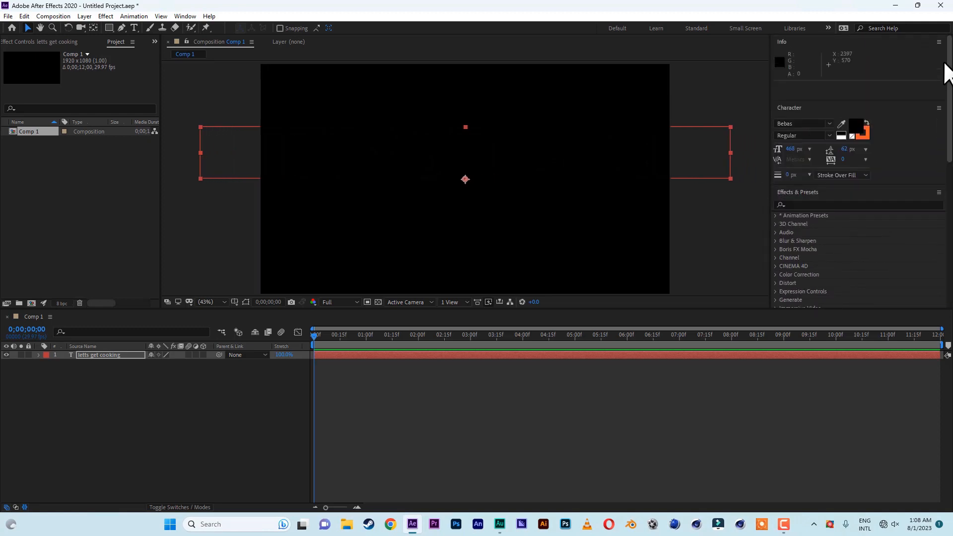
pyautogui.click(855, 126)
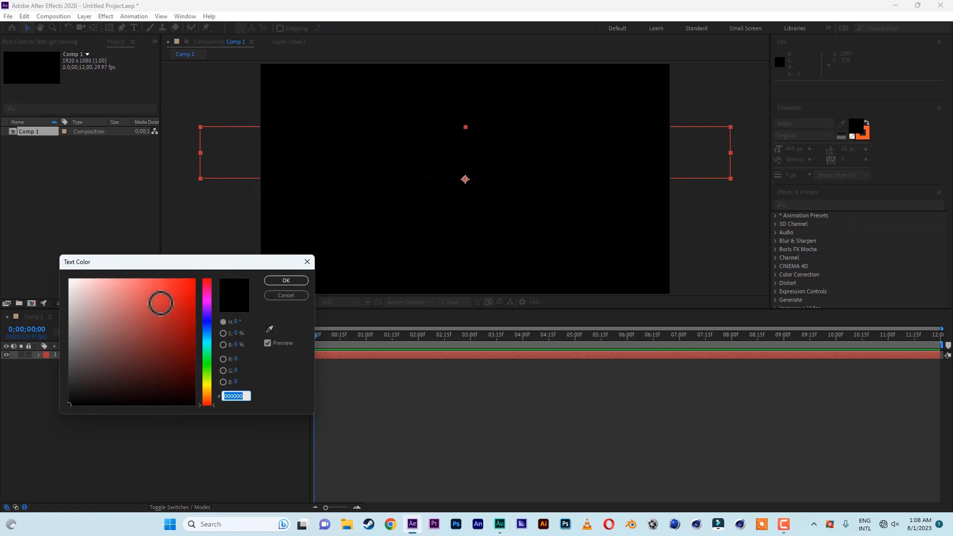
pyautogui.moveTo(160, 303); pyautogui.dragTo(22, 249)
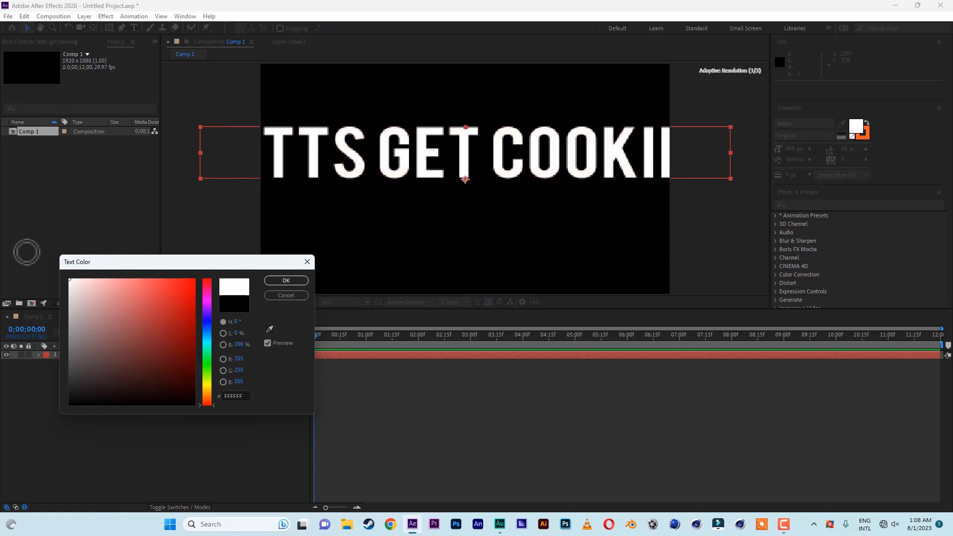
pyautogui.click(286, 280)
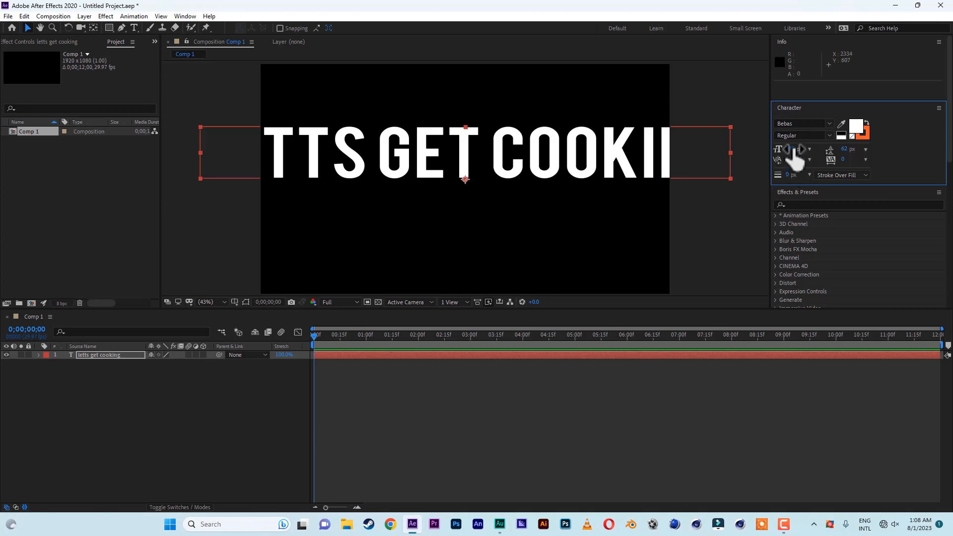
# Set the font size to 280 px and correct the text to "lets get cooking" by deleting the extra t
pyautogui.moveTo(793, 150); pyautogui.dragTo(708, 158)
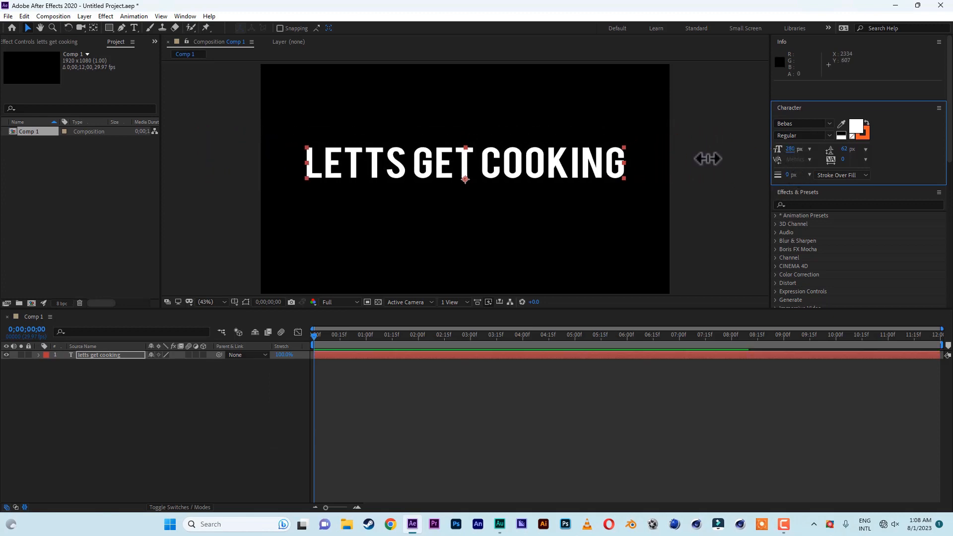
pyautogui.doubleClick(379, 167)
pyautogui.click(382, 163)
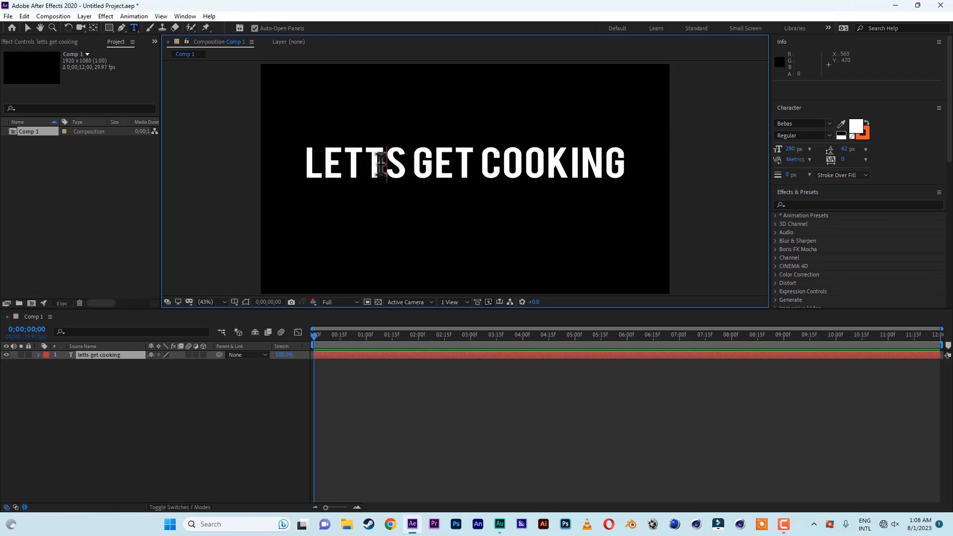
pyautogui.press('BackSpace')
pyautogui.click(395, 165)
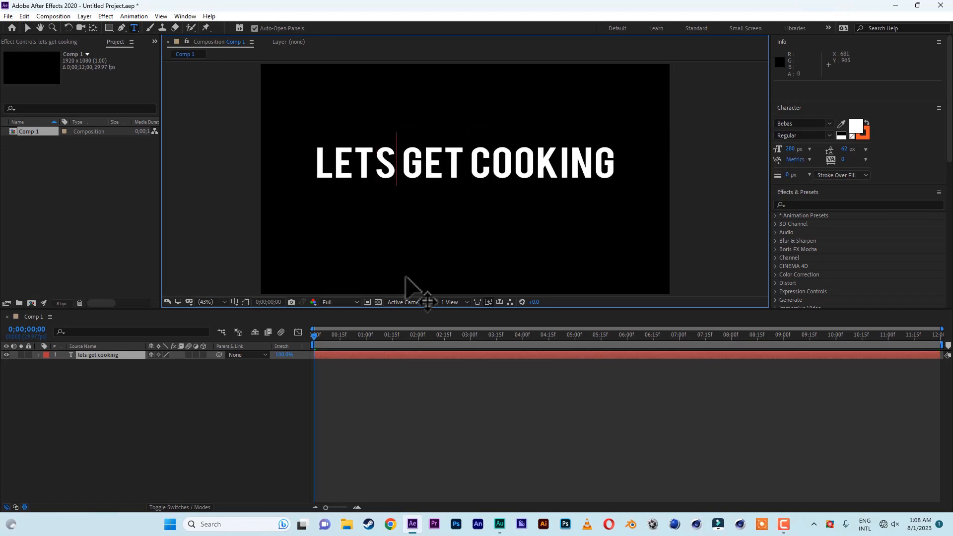
pyautogui.click(28, 28)
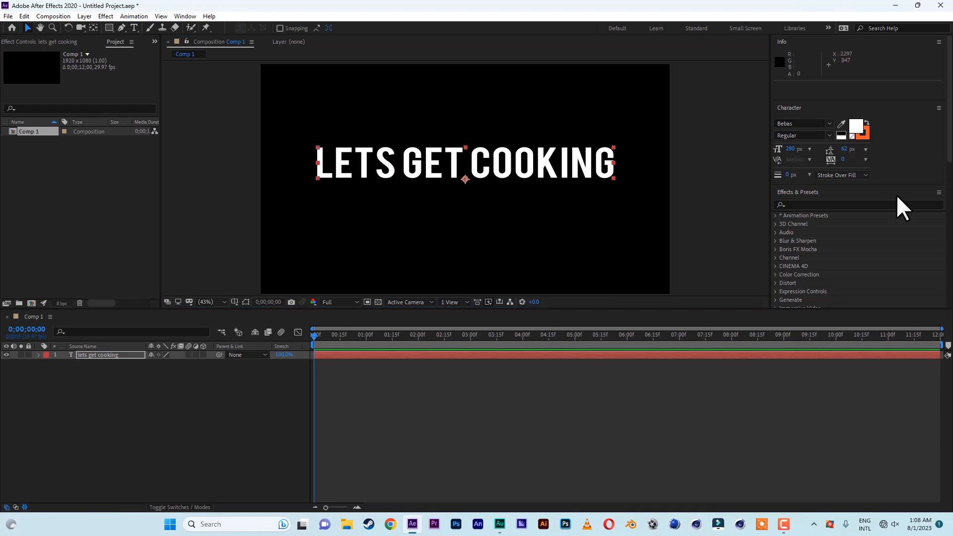
# Set the font size to 241 px and nudge the text slightly down
pyautogui.moveTo(790, 149); pyautogui.dragTo(770, 151)
pyautogui.moveTo(478, 172); pyautogui.dragTo(477, 180)
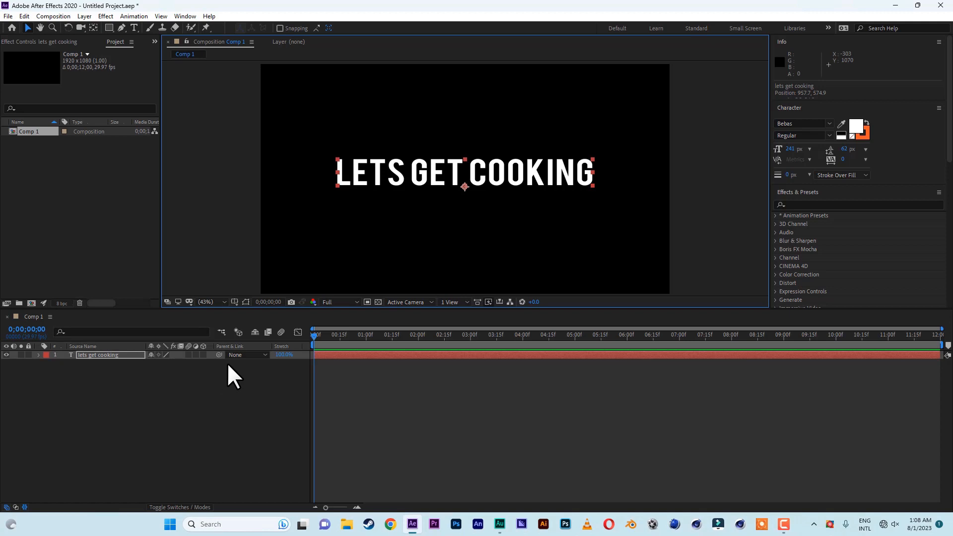
# Reveal the text layer's Position property and set a position keyframe at 0;00;04;03
pyautogui.press('p')
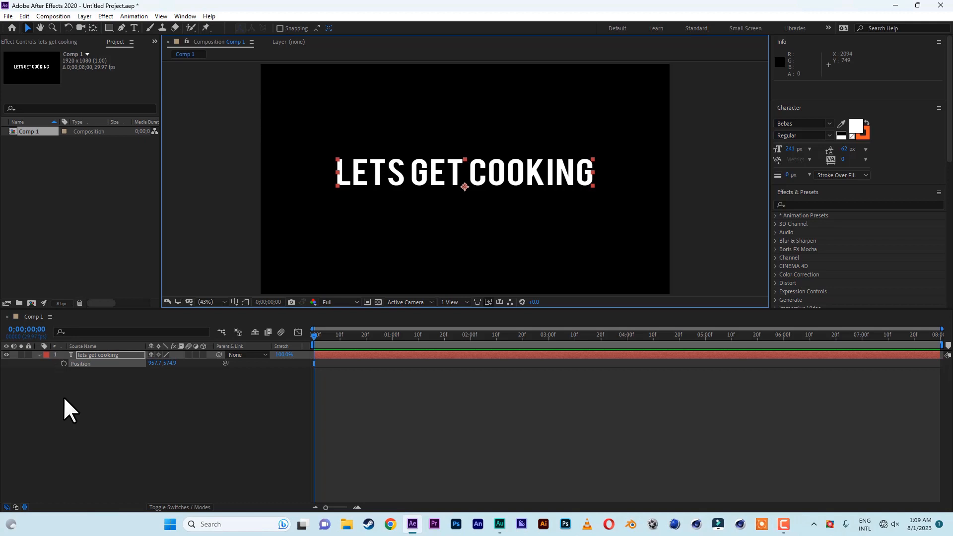
pyautogui.click(318, 346)
pyautogui.moveTo(316, 337); pyautogui.dragTo(637, 342)
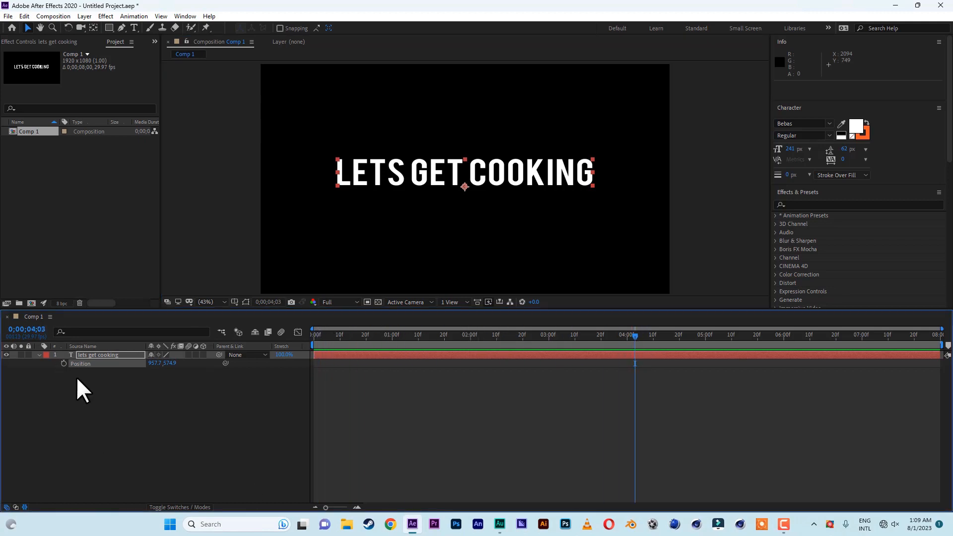
pyautogui.click(63, 364)
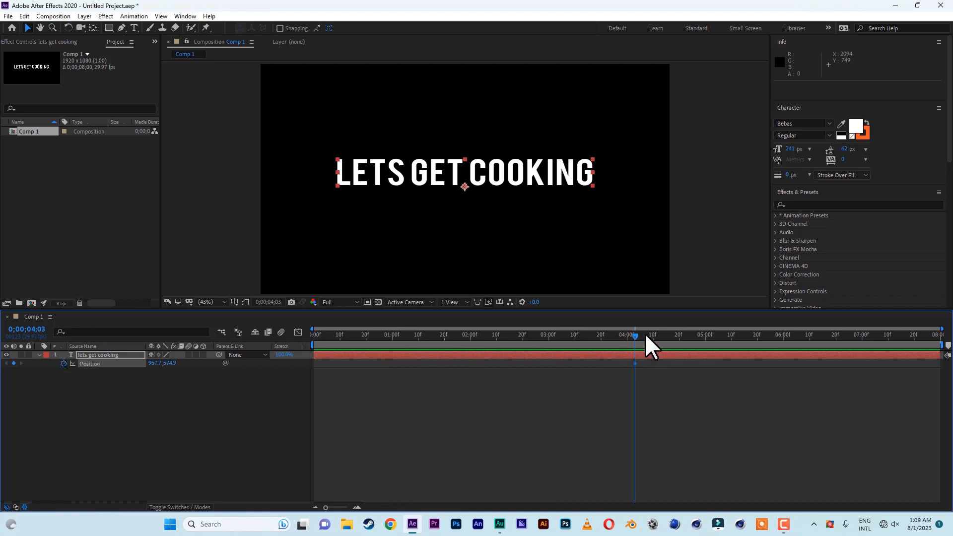
# At 0;00;00;00, move the text off-screen to the left, about -707, 600, creating the starting keyframe
pyautogui.moveTo(636, 342); pyautogui.dragTo(277, 351)
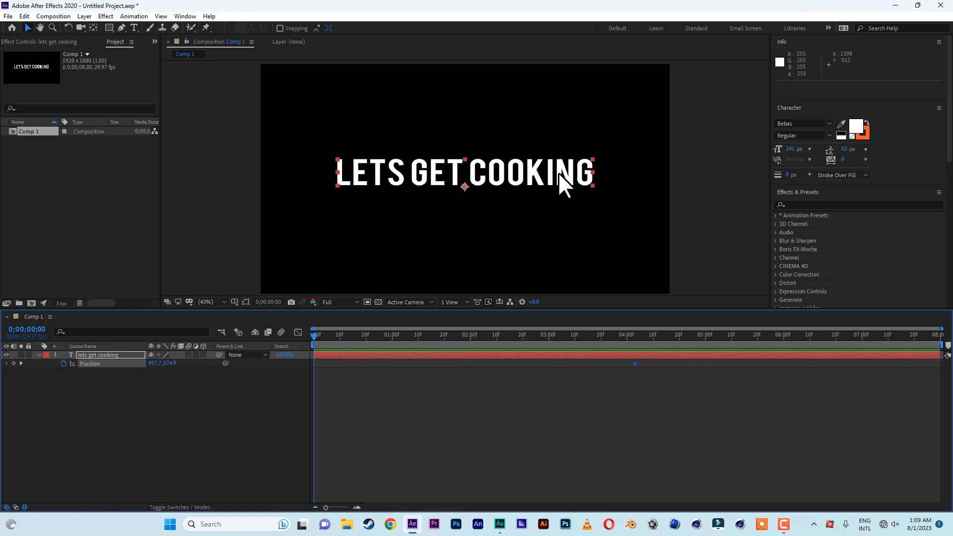
pyautogui.moveTo(559, 173); pyautogui.dragTo(201, 177)
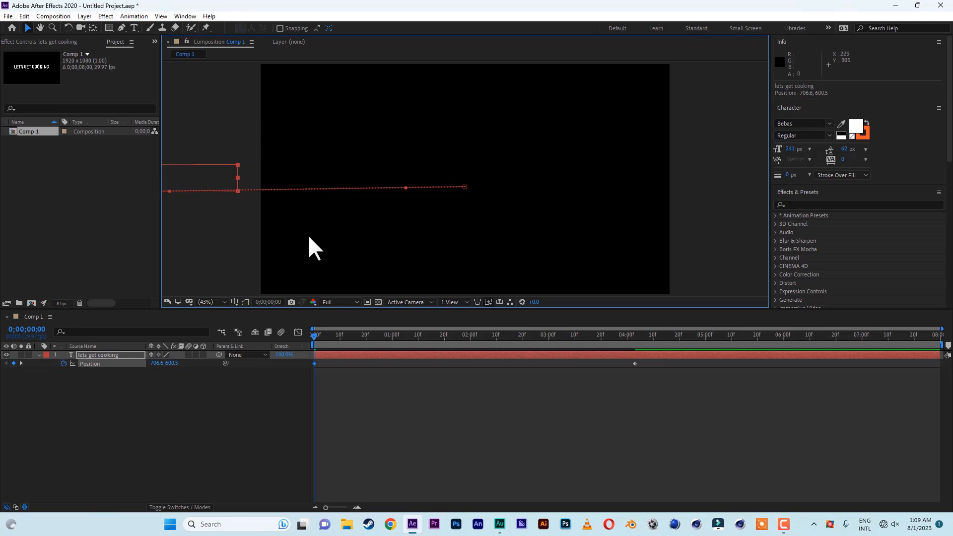
# Play back the animation preview and stop it
pyautogui.press('space')
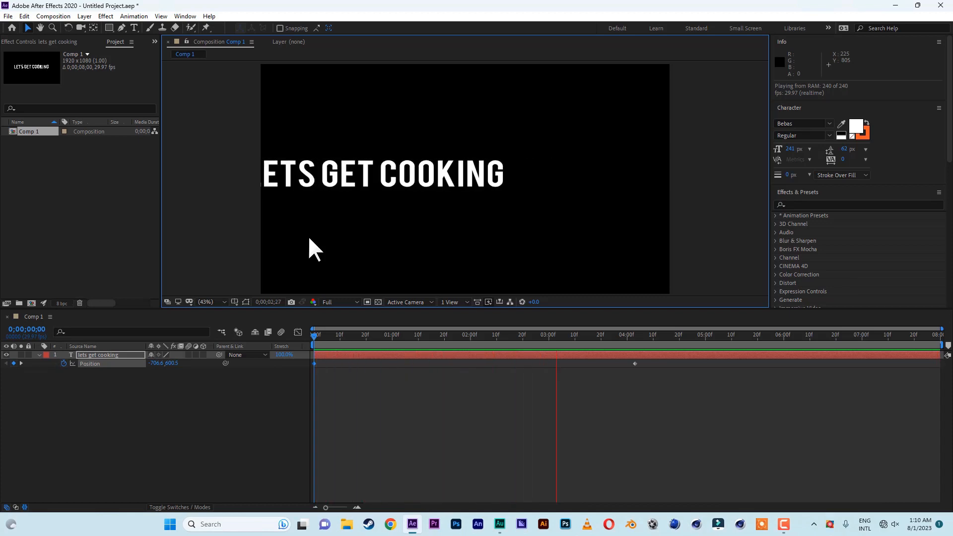
pyautogui.press('space')
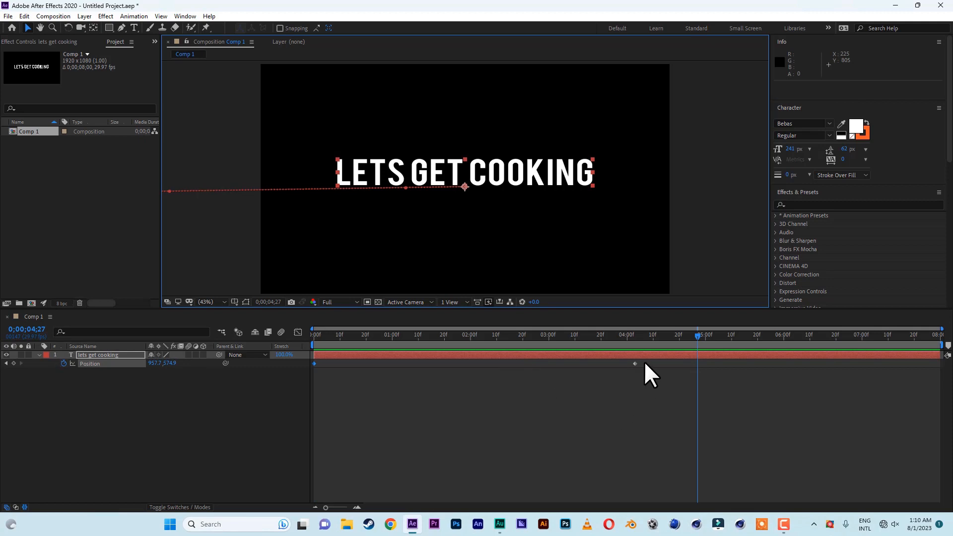
# Select both position keyframes and apply Easy Ease to them
pyautogui.moveTo(644, 361); pyautogui.dragTo(284, 382)
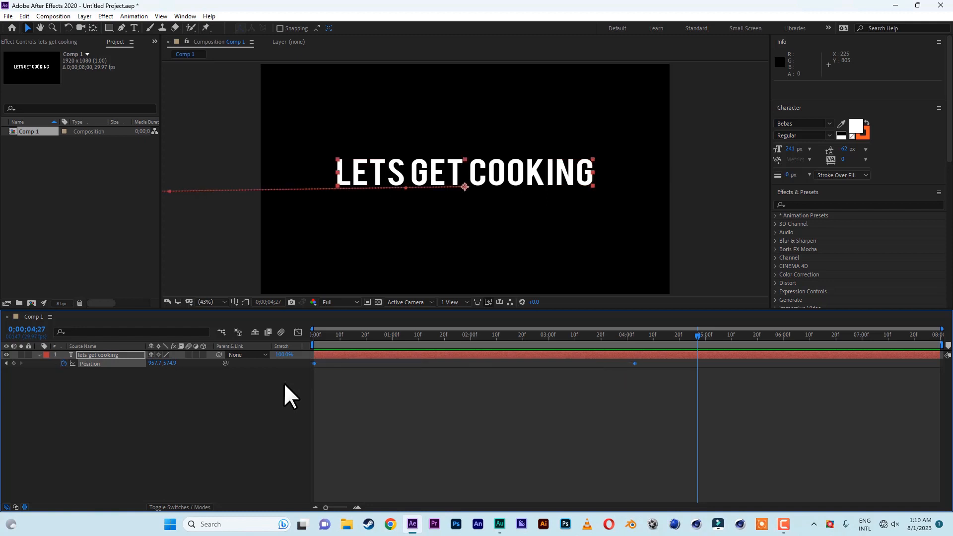
pyautogui.rightClick(634, 365)
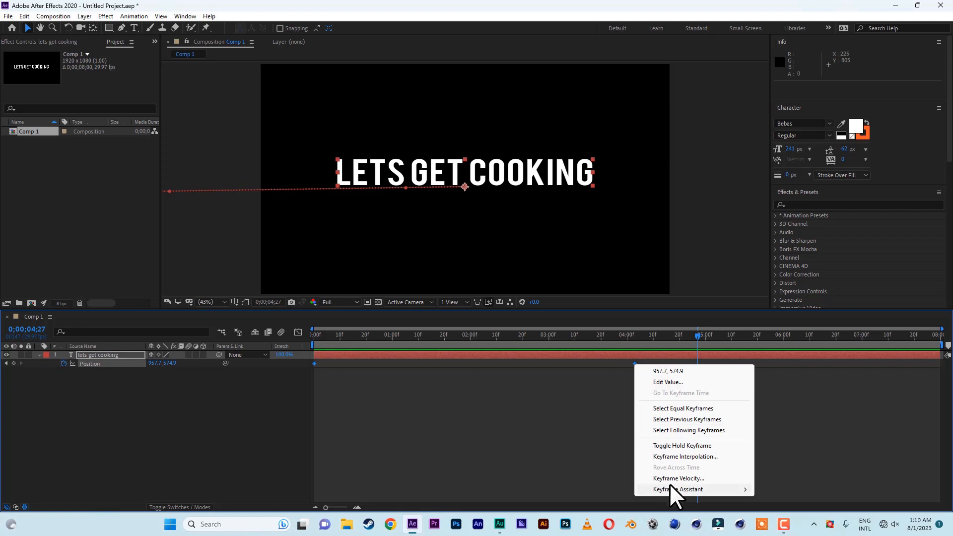
pyautogui.moveTo(671, 488)
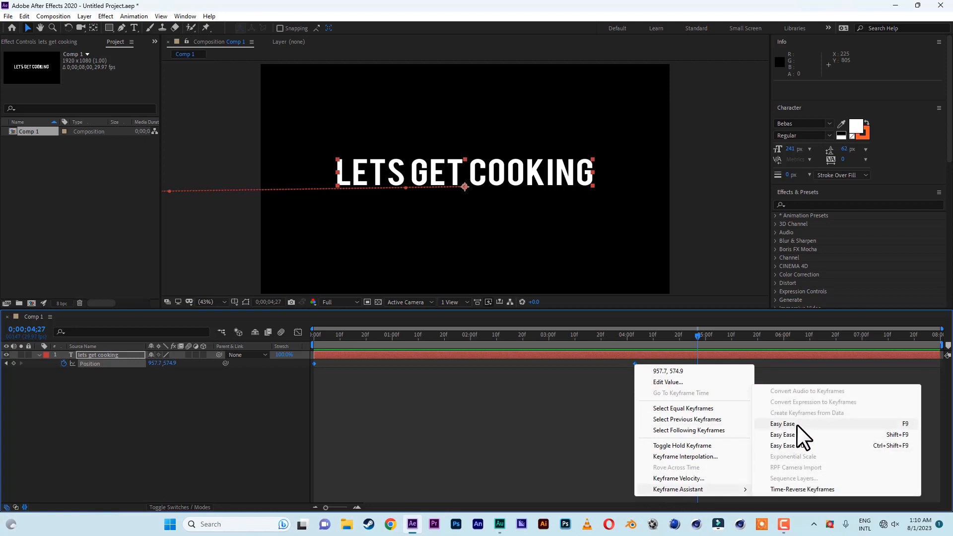
pyautogui.click(783, 424)
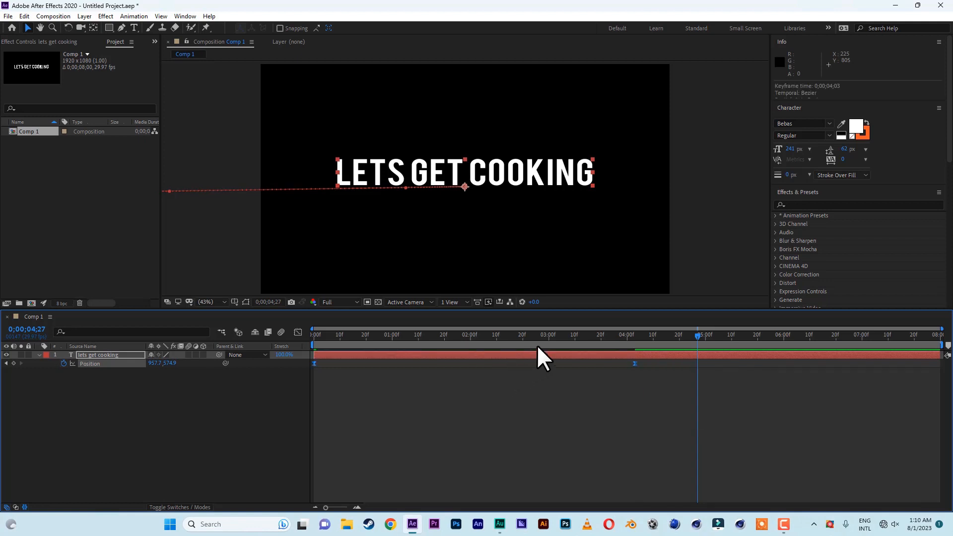
# Return to the start of the timeline and play back the slide-in animation, then stop it
pyautogui.moveTo(590, 335); pyautogui.dragTo(272, 332)
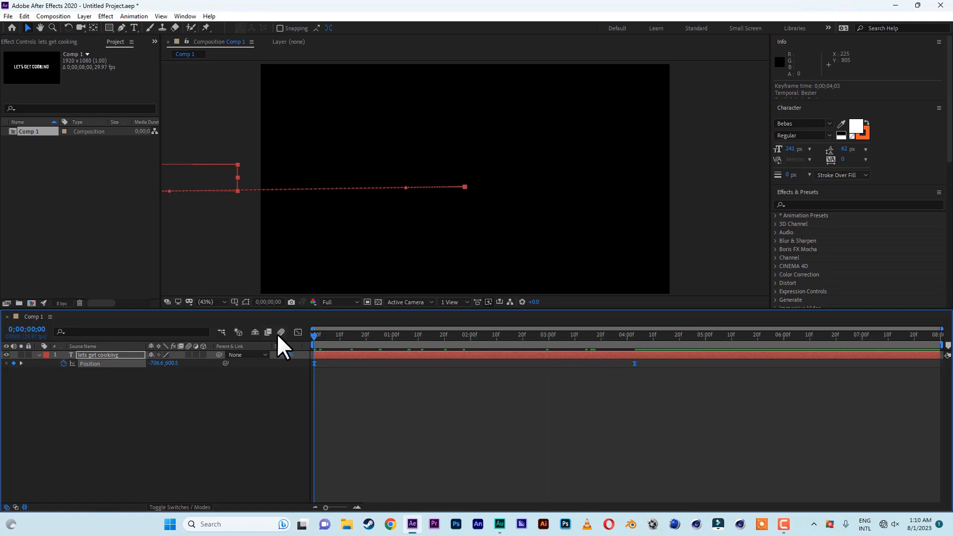
pyautogui.press('space')
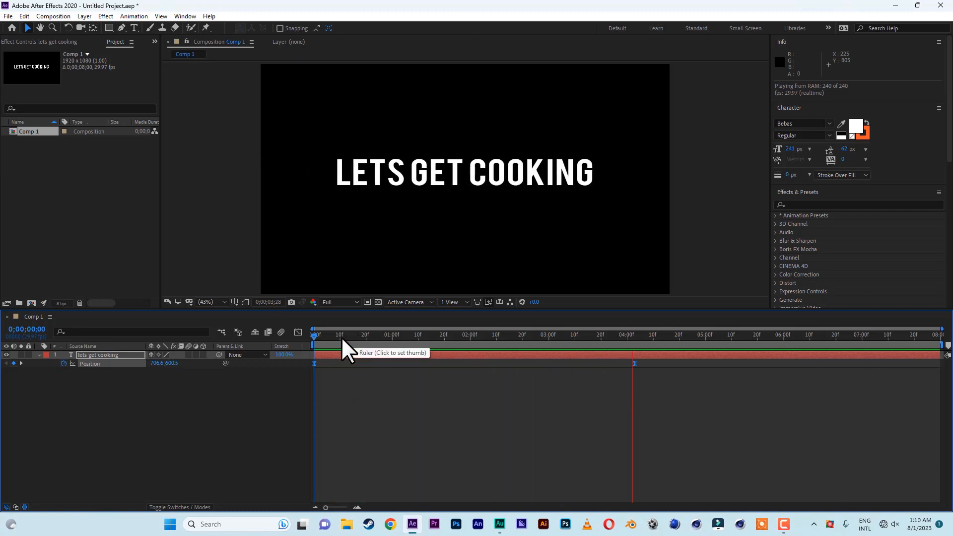
pyautogui.press('space')
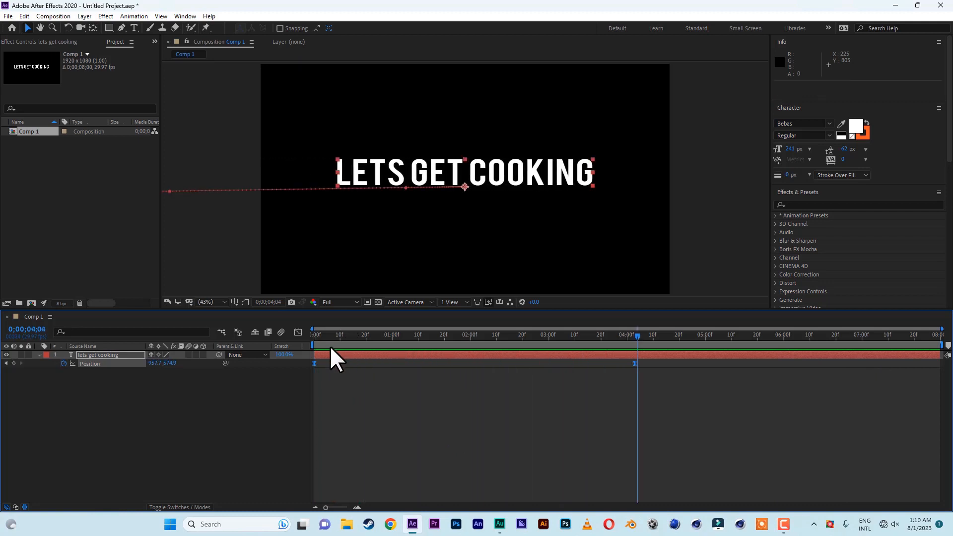
# In the Graph Editor, select the final position keyframe and pull its incoming influence handle far left to lengthen the ease
pyautogui.click(298, 333)
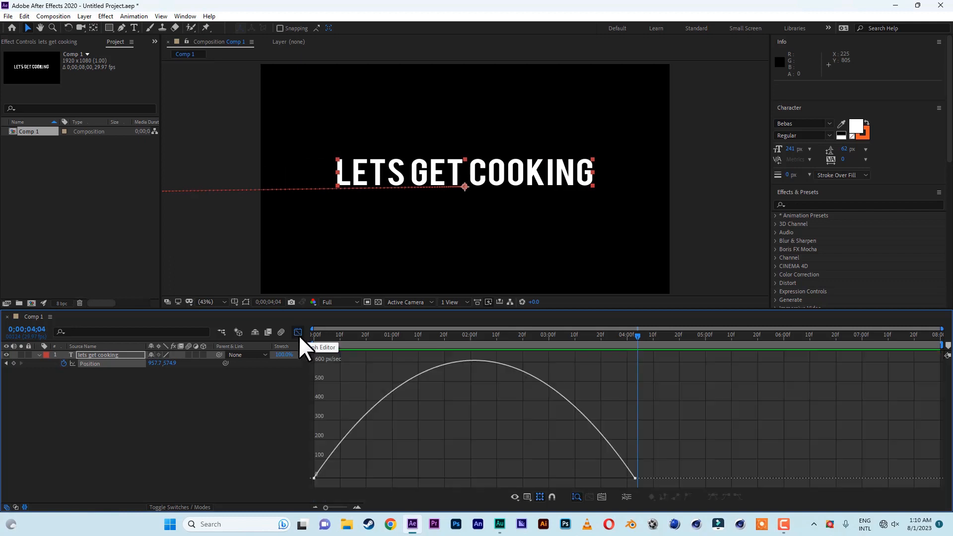
pyautogui.click(630, 477)
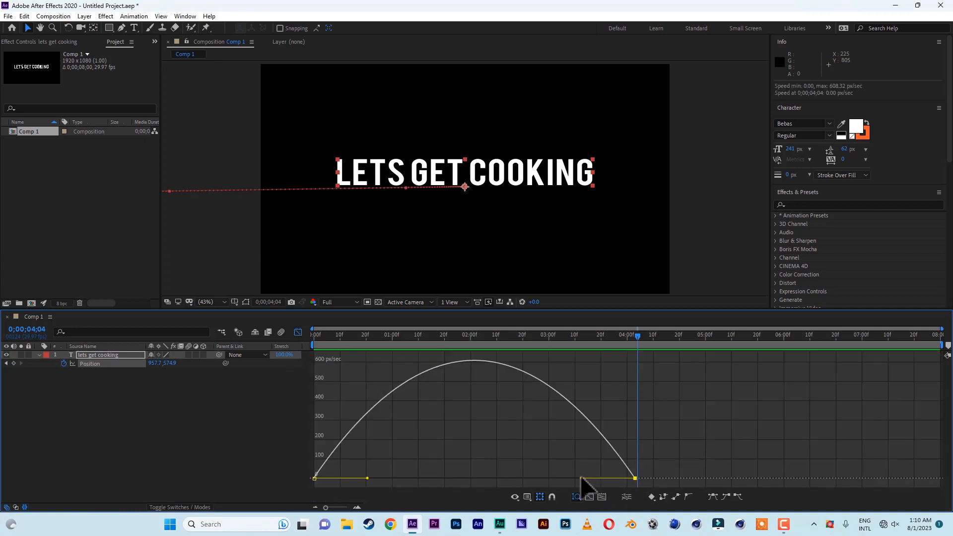
pyautogui.moveTo(581, 478); pyautogui.dragTo(451, 478)
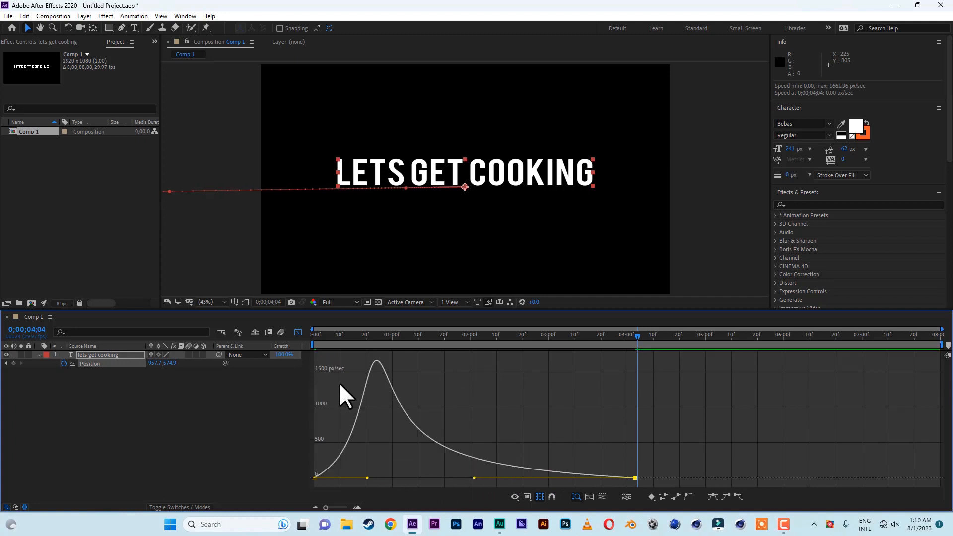
# Play the eased animation from the beginning twice to review the new speed curve
pyautogui.moveTo(319, 336); pyautogui.dragTo(301, 336)
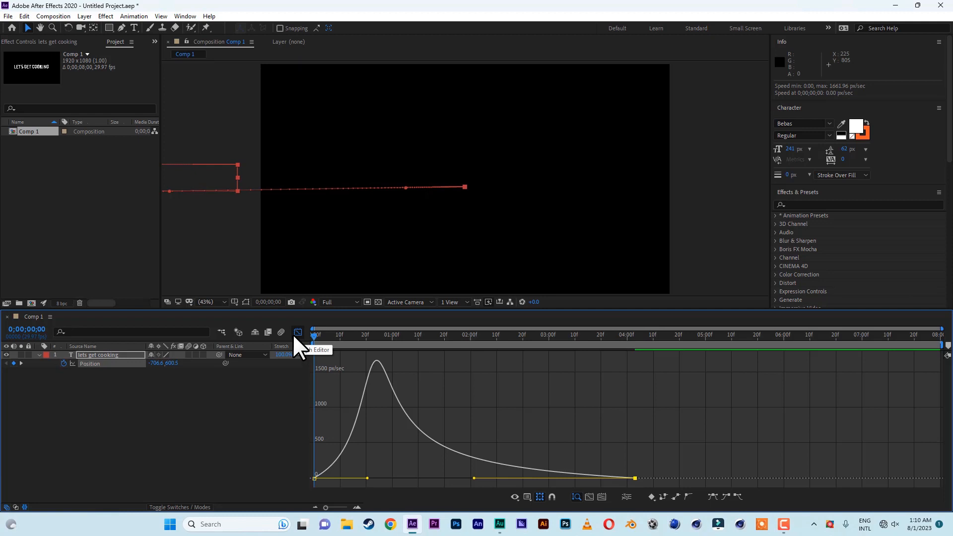
pyautogui.press('space')
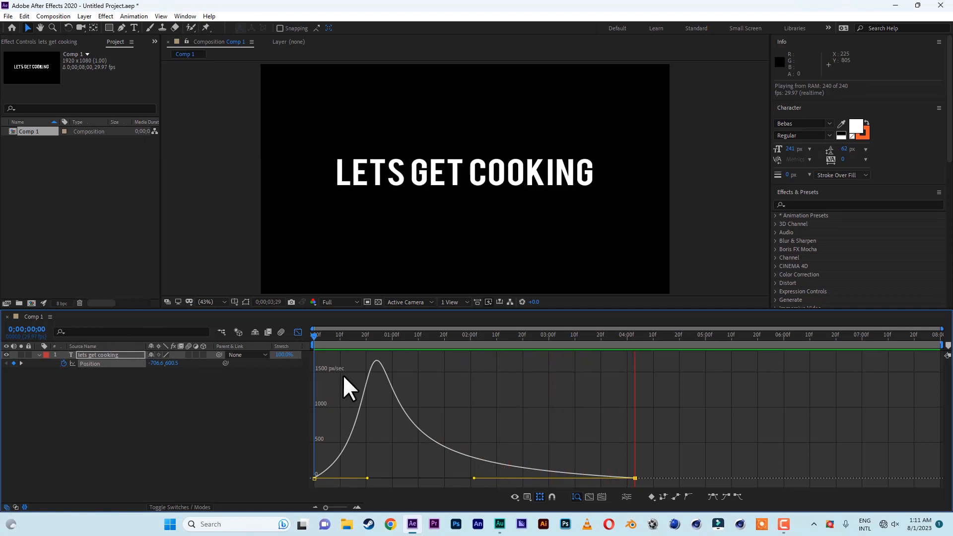
pyautogui.press('space')
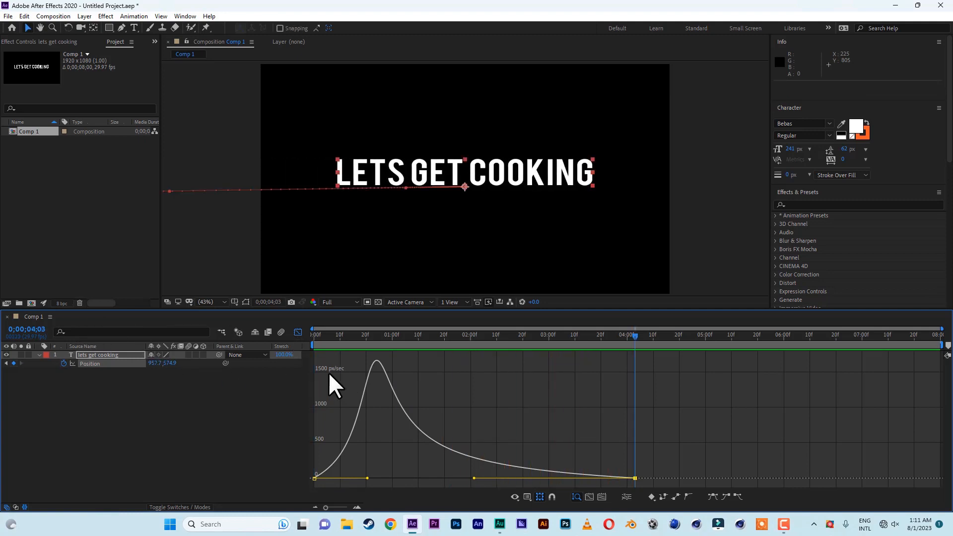
pyautogui.press('Home')
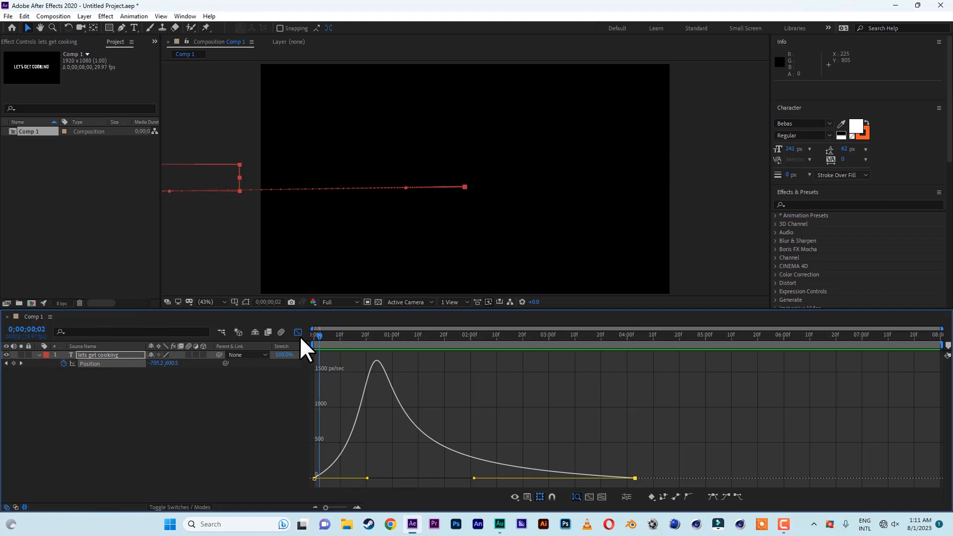
pyautogui.press('space')
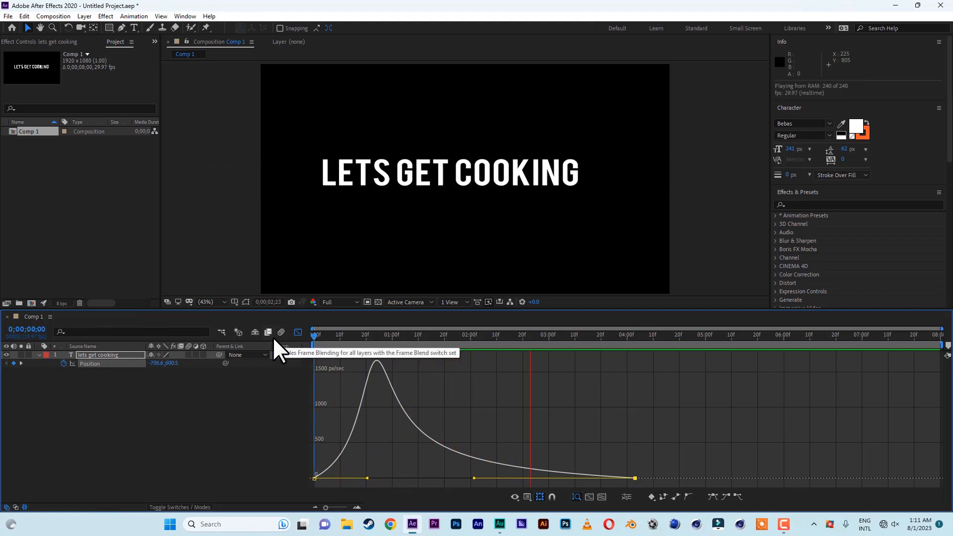
pyautogui.press('space')
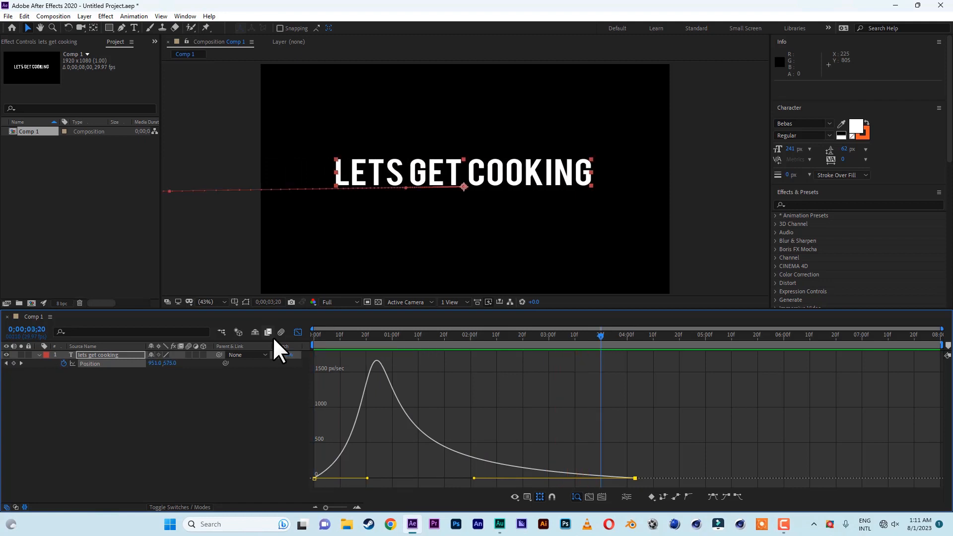
# Leave the Graph Editor and remove all Position keyframes by turning off the Position stopwatch at 0;00;04;16
pyautogui.click(299, 332)
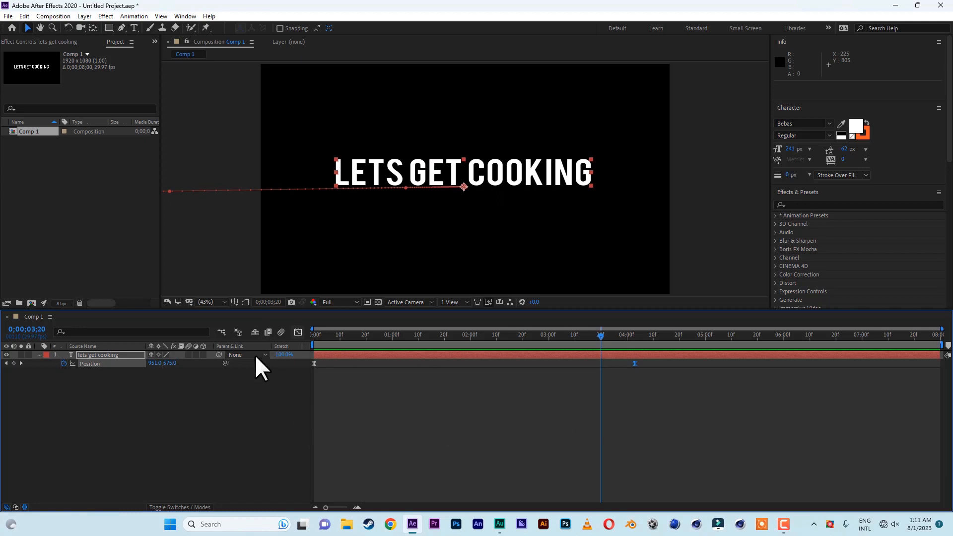
pyautogui.click(669, 334)
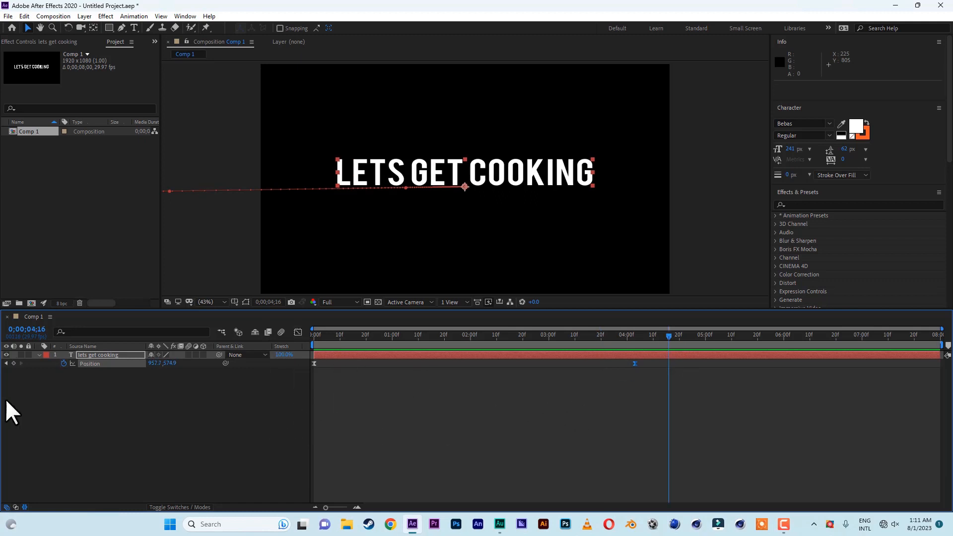
pyautogui.click(64, 363)
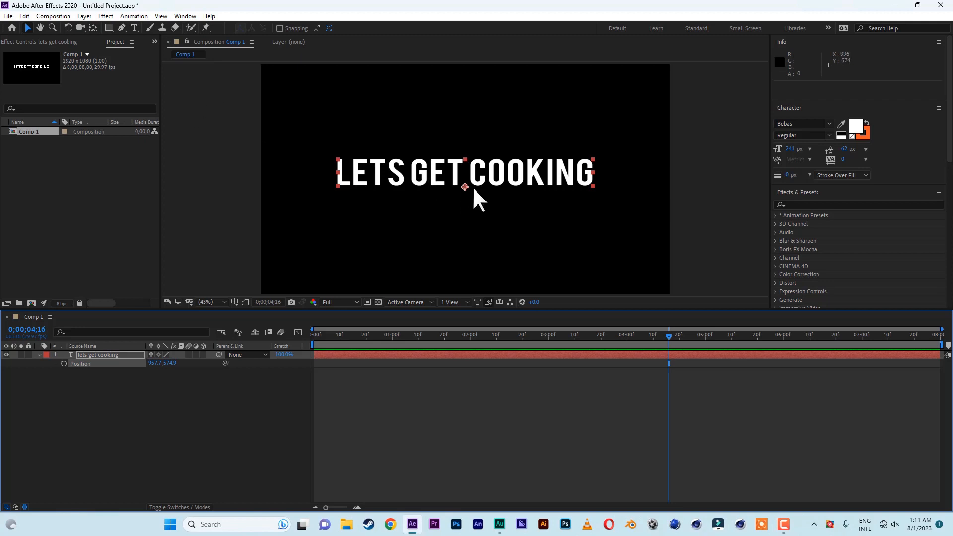
# Try nudging the text's position in the composition, then undo the move
pyautogui.moveTo(466, 189)
pyautogui.mouseDown()
pyautogui.moveTo(439, 190)
pyautogui.moveTo(462, 194)
pyautogui.moveTo(440, 189)
pyautogui.moveTo(455, 190)
pyautogui.mouseUp()
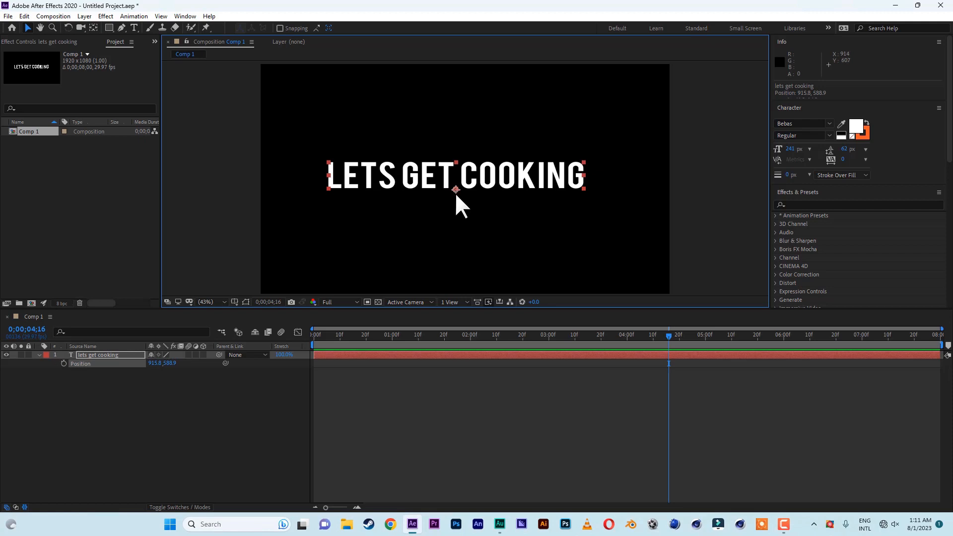
pyautogui.hotkey('ctrl', 'z')
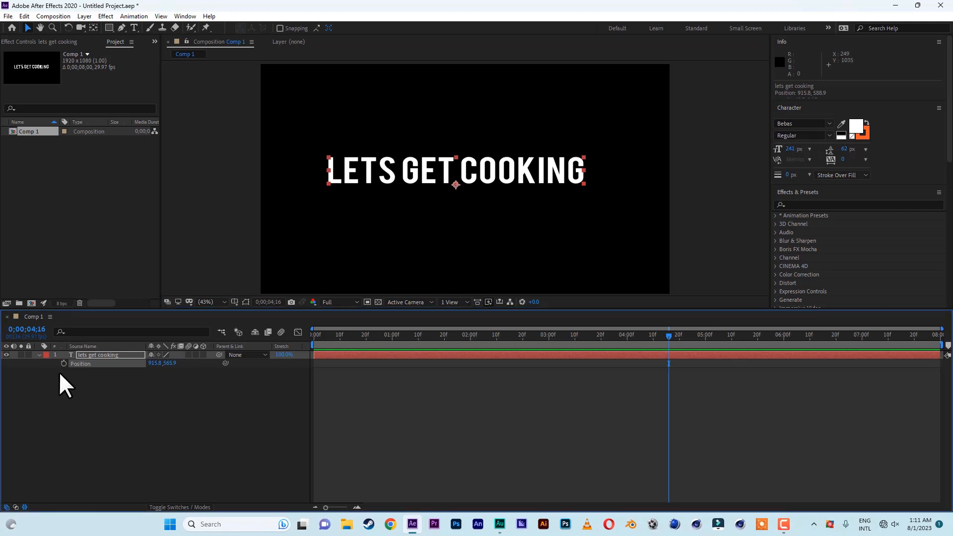
# Reveal the layer's Rotation property and scrub its value to two full revolutions
pyautogui.press('r')
pyautogui.moveTo(163, 364); pyautogui.dragTo(538, 382)
# With the Pan Behind (Anchor Point) tool, move the anchor point up to the text's vertical center
pyautogui.click(93, 28)
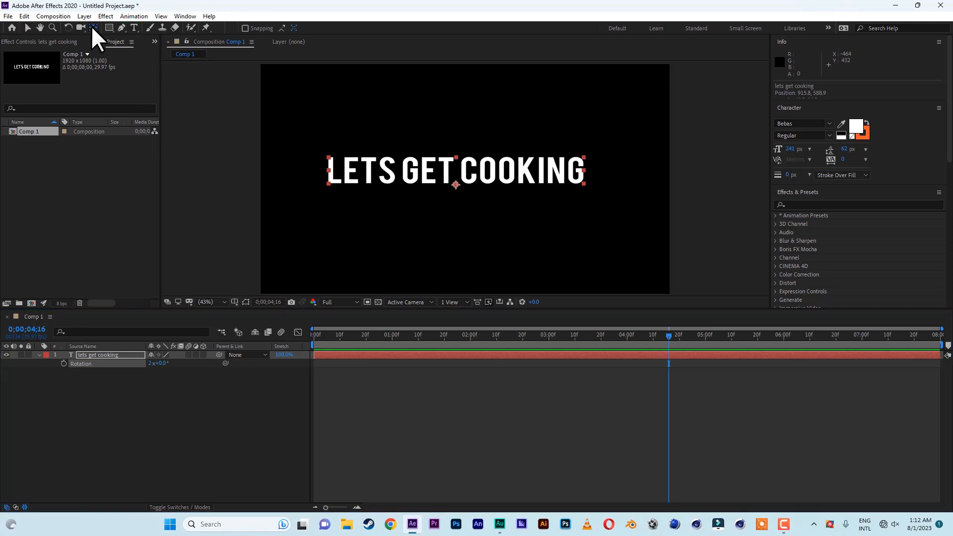
pyautogui.moveTo(455, 185); pyautogui.dragTo(455, 172)
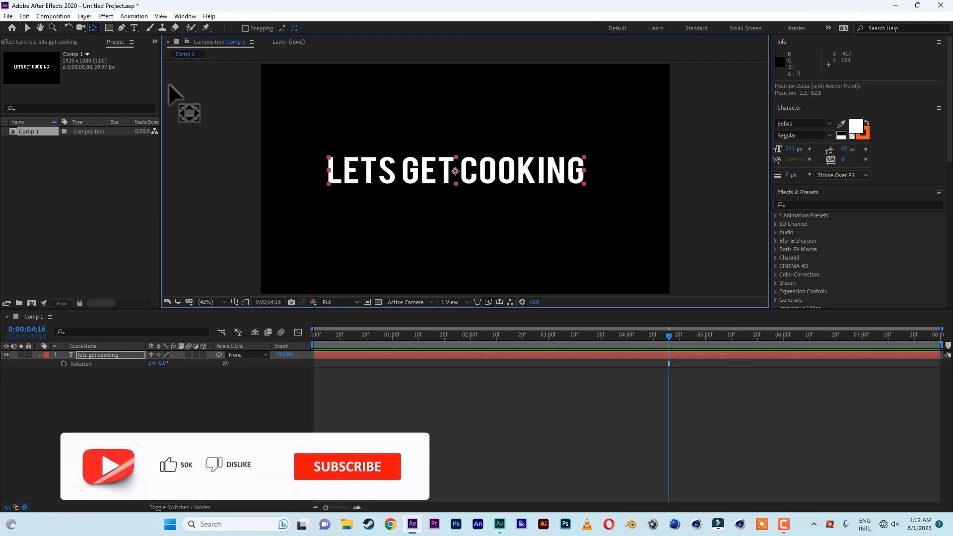
# Scrub the rotation to test the spin, then reset Rotation to 0x +0.0°
pyautogui.moveTo(159, 362); pyautogui.dragTo(347, 368)
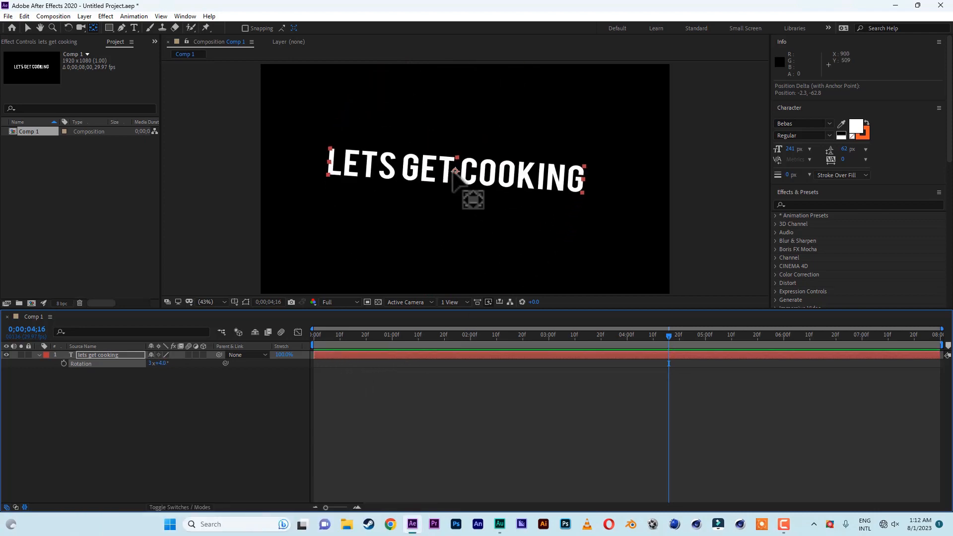
pyautogui.click(160, 363)
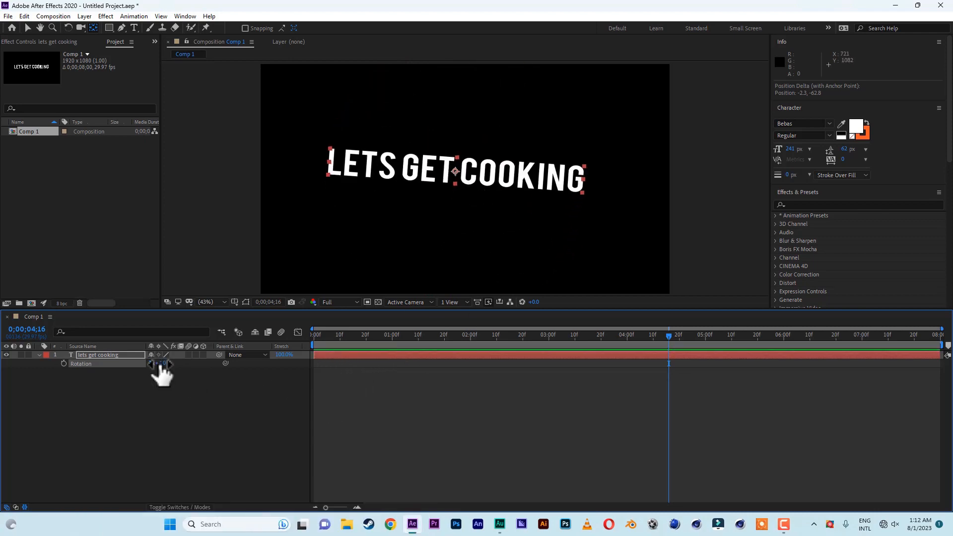
pyautogui.write('0')
pyautogui.press('Return')
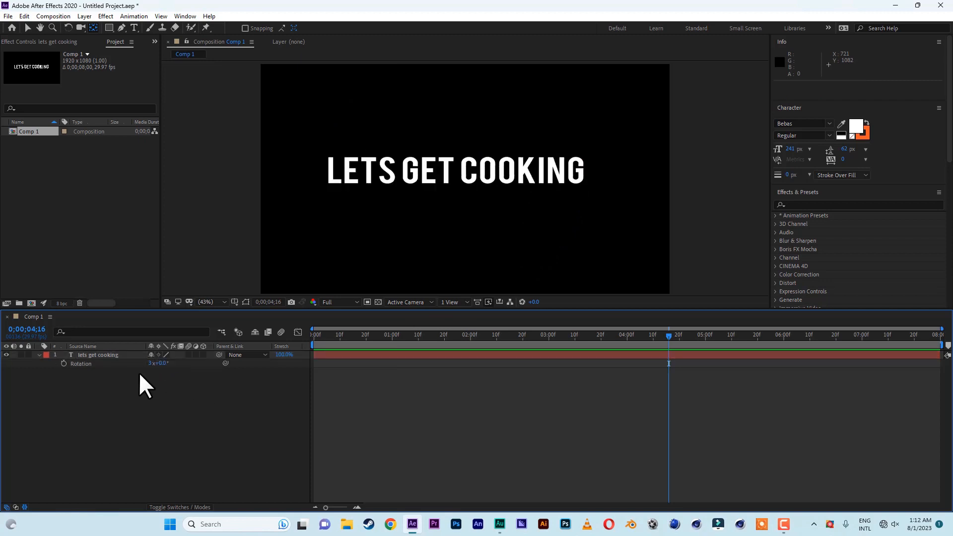
pyautogui.click(148, 363)
pyautogui.write('0')
pyautogui.press('Return')
# Move the anchor point to the text's lower-left corner and scrub the rotation to 2x +355°
pyautogui.moveTo(465, 171); pyautogui.dragTo(326, 183)
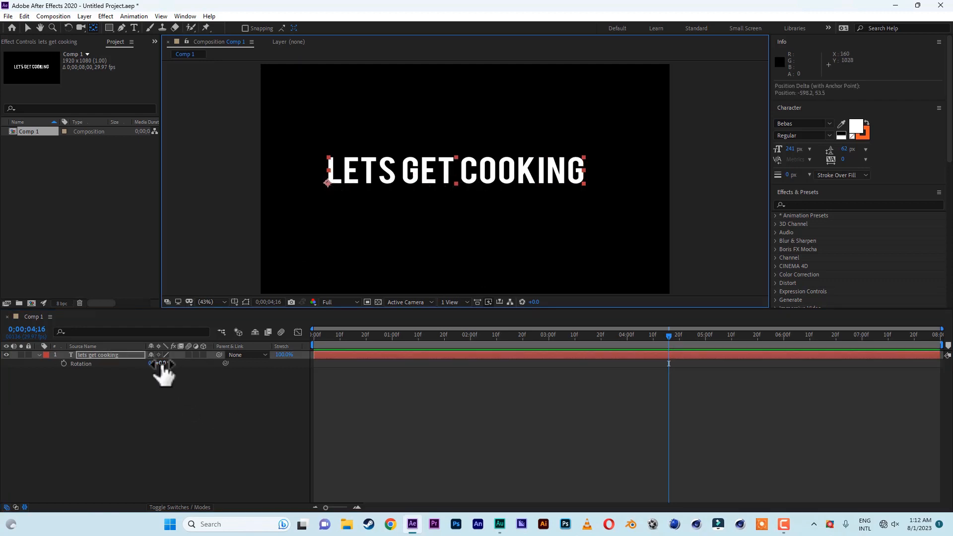
pyautogui.moveTo(161, 365); pyautogui.dragTo(696, 366)
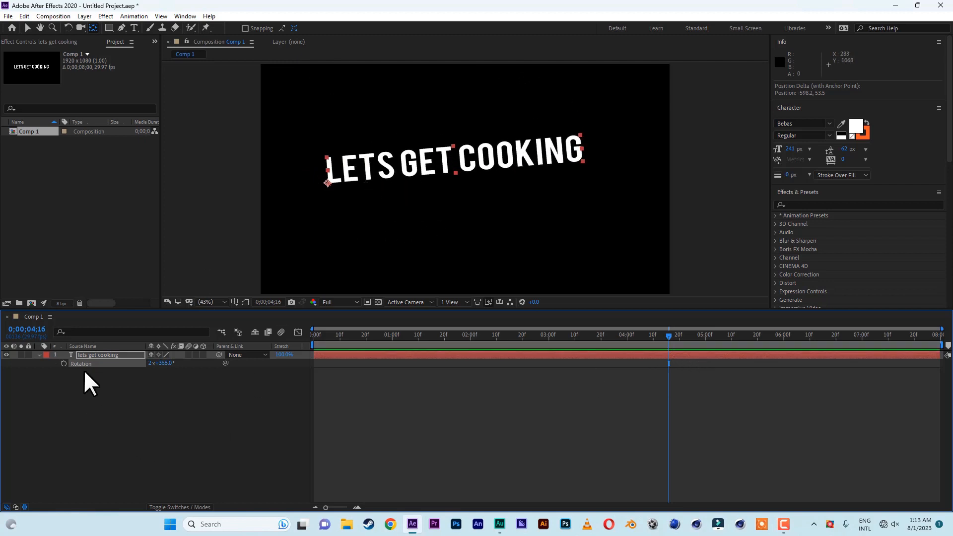
# Move the anchor point back to the center of the text and reset Rotation to 0x +0.0°
pyautogui.click(27, 27)
pyautogui.click(95, 28)
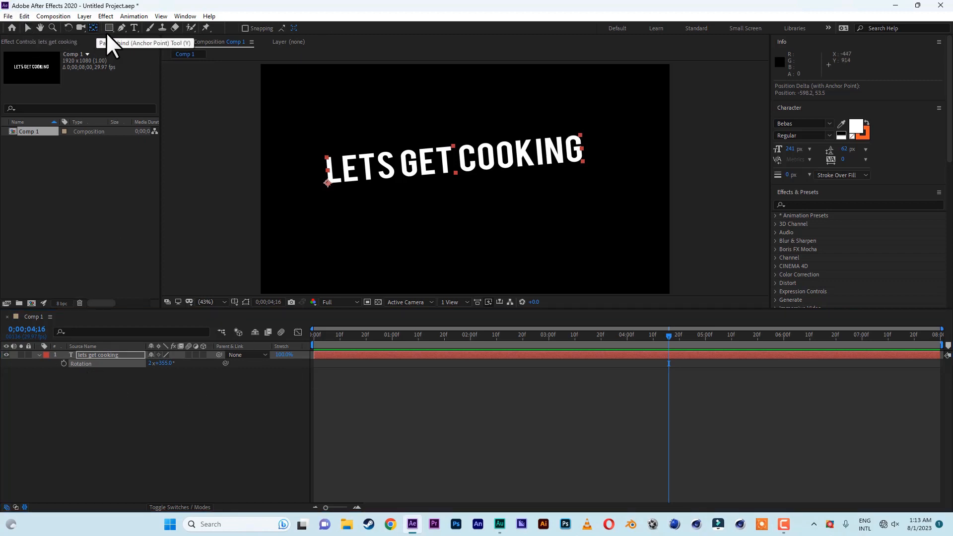
pyautogui.moveTo(323, 183); pyautogui.dragTo(451, 159)
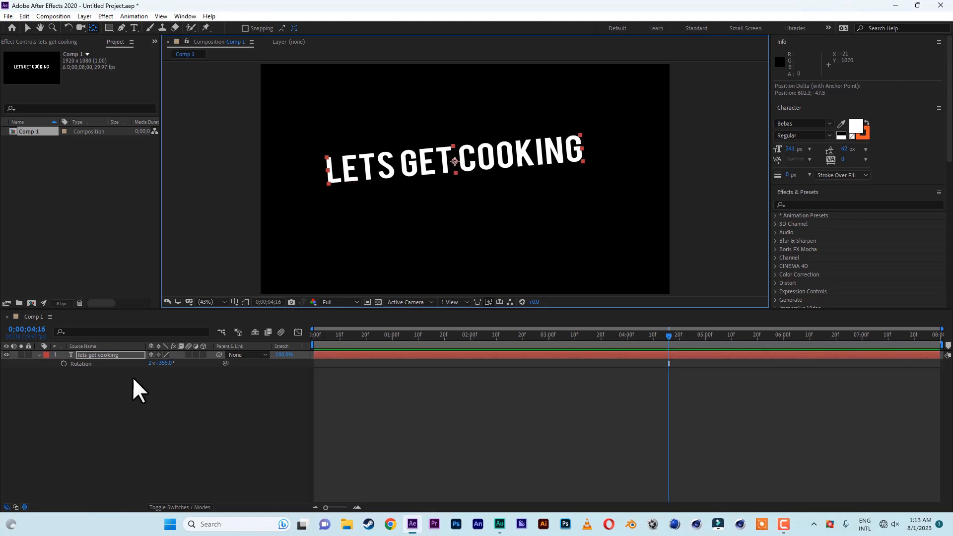
pyautogui.click(163, 364)
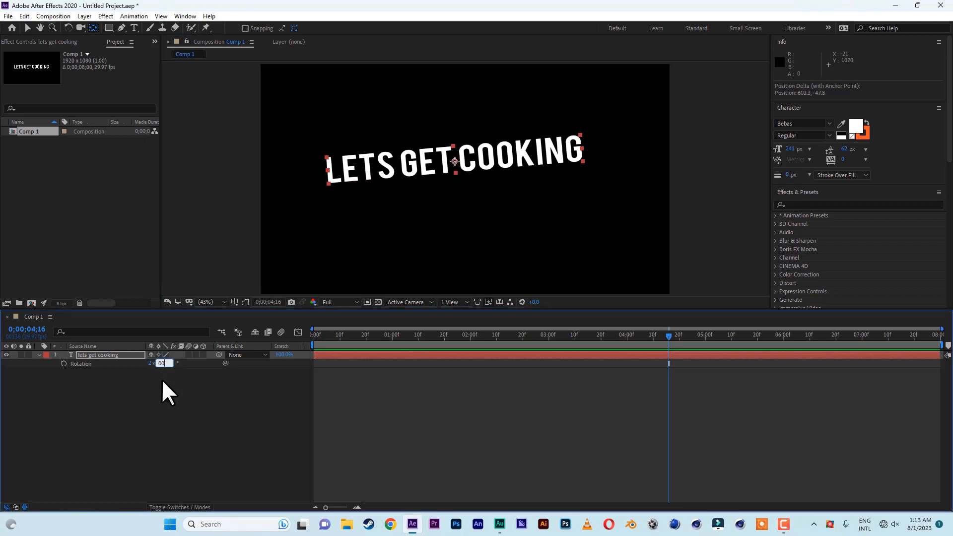
pyautogui.write('00')
pyautogui.click(157, 375)
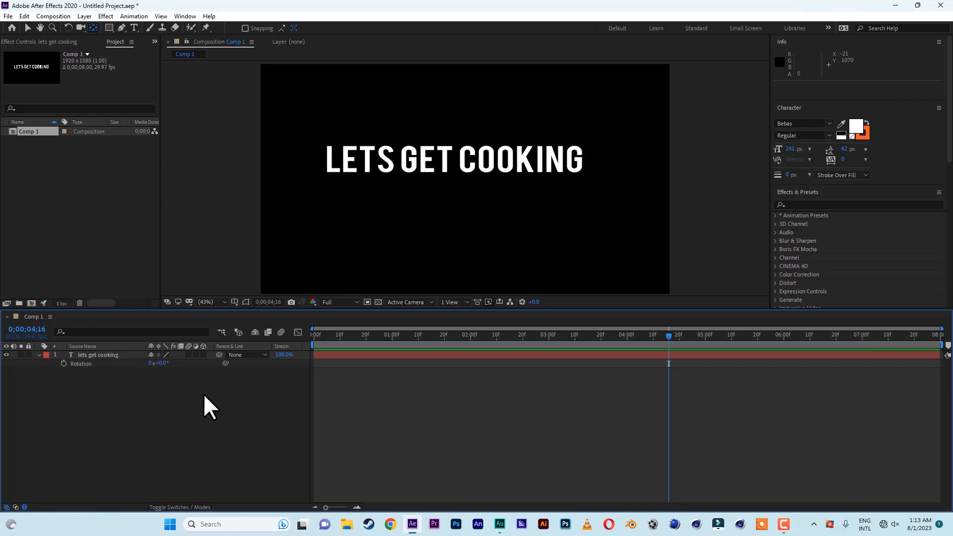
# Reveal the layer's Scale property and set a Scale keyframe at 0;00;01;21
pyautogui.click(94, 355)
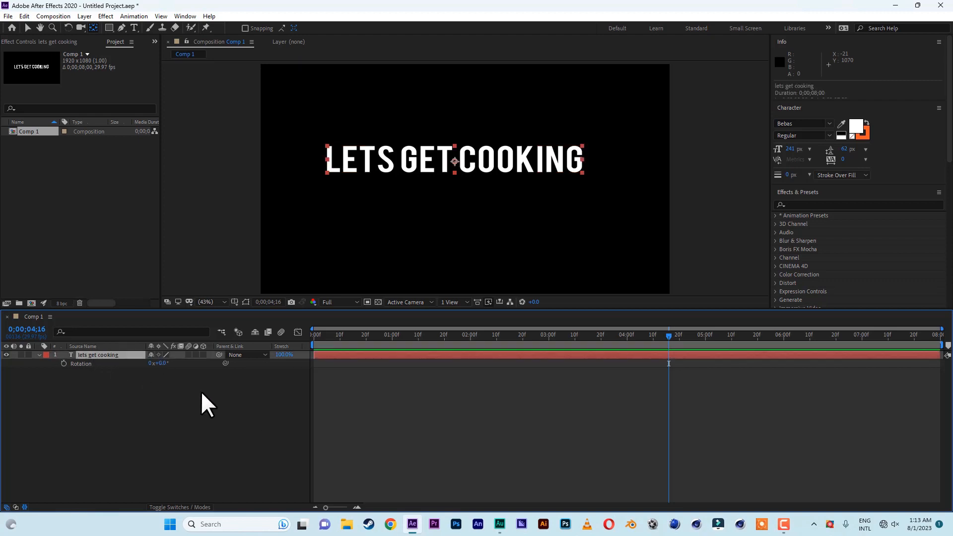
pyautogui.press('s')
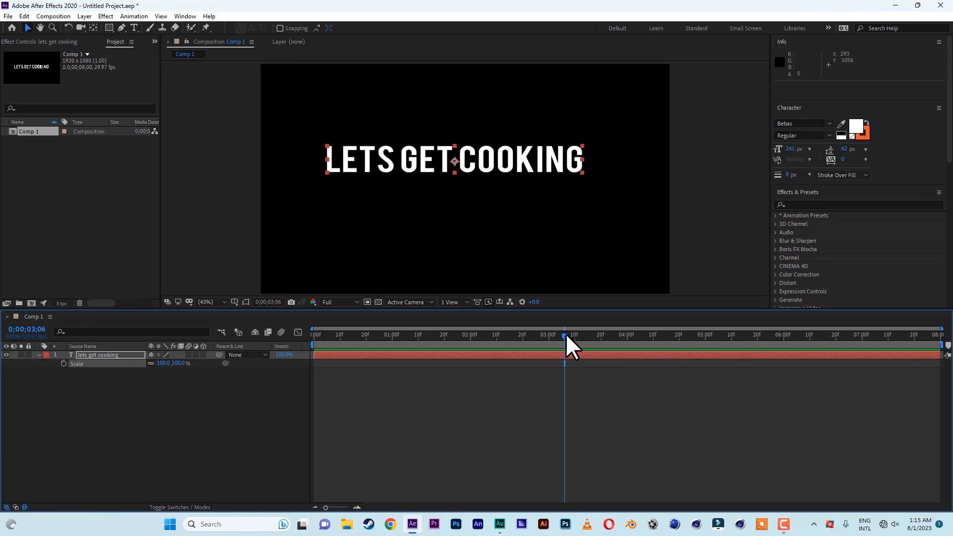
pyautogui.moveTo(566, 336); pyautogui.dragTo(448, 346)
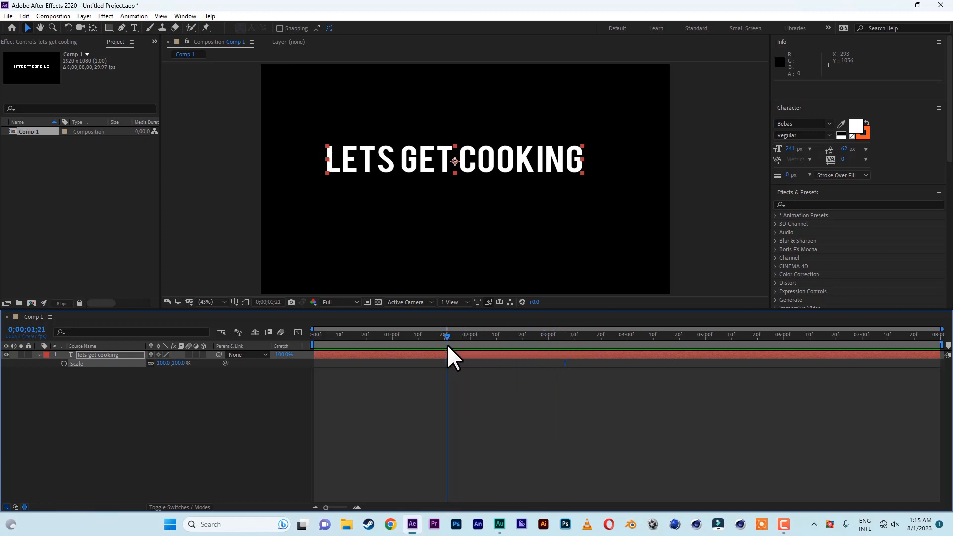
pyautogui.click(64, 364)
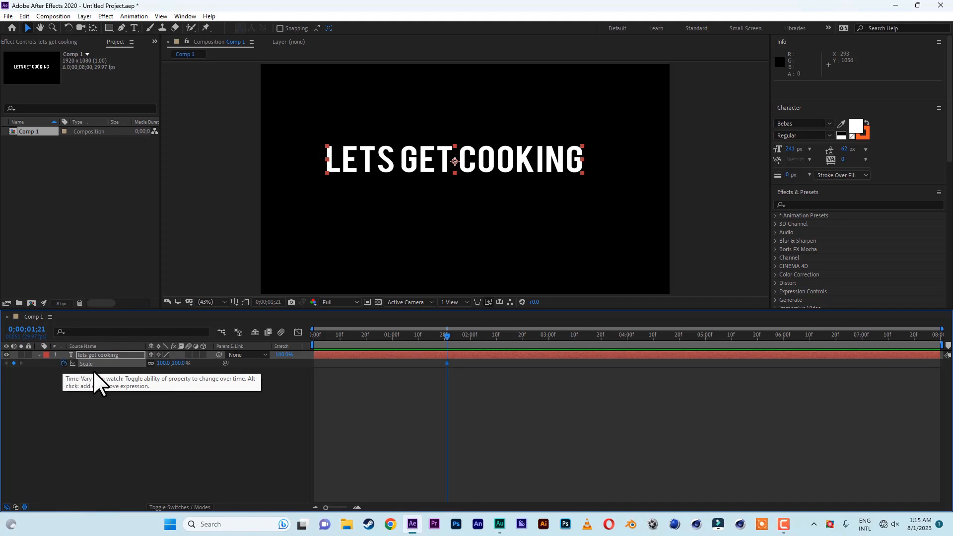
# At 0;00;00;00, set Scale to 0% for the starting keyframe and scrub ahead to preview the scale-up
pyautogui.moveTo(445, 334); pyautogui.dragTo(276, 335)
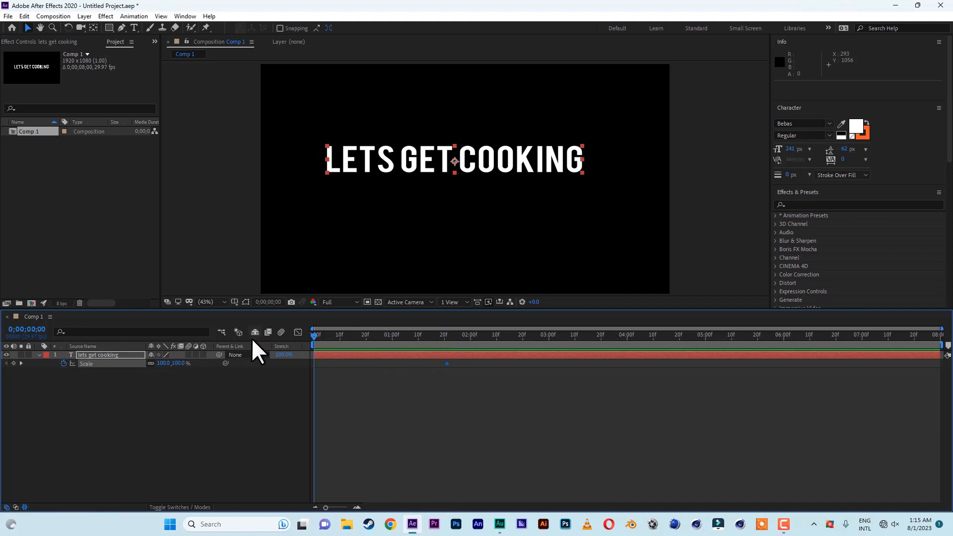
pyautogui.click(180, 363)
pyautogui.write('0')
pyautogui.click(211, 401)
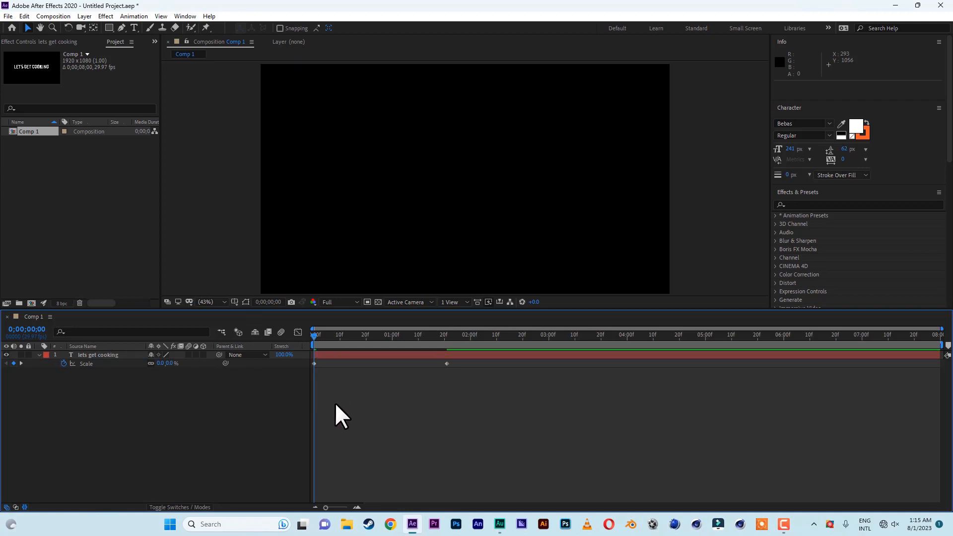
pyautogui.moveTo(314, 336); pyautogui.dragTo(376, 336)
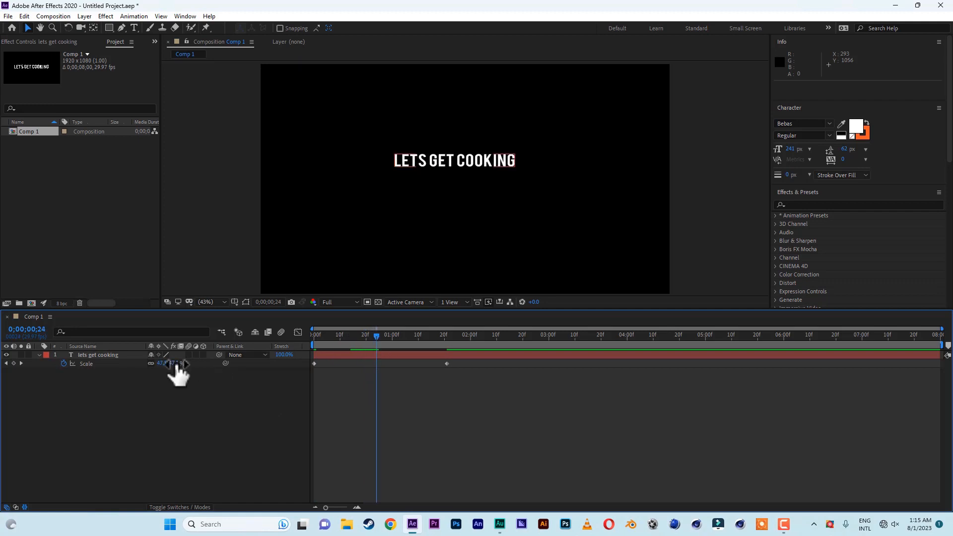
# At 0;00;00;24, scrub Scale to 637.1% for a middle keyframe and play the animation from the start
pyautogui.moveTo(171, 364); pyautogui.dragTo(478, 373)
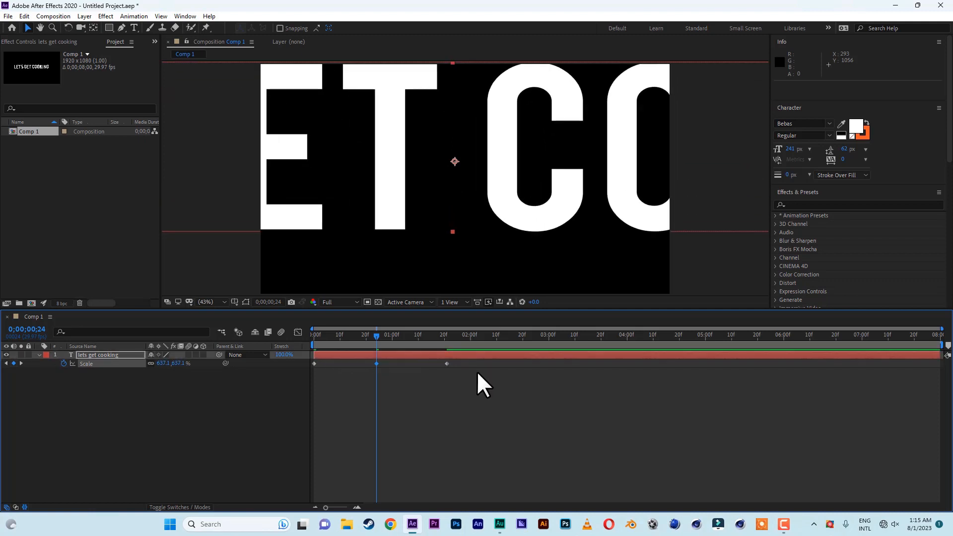
pyautogui.click(315, 333)
pyautogui.press('space')
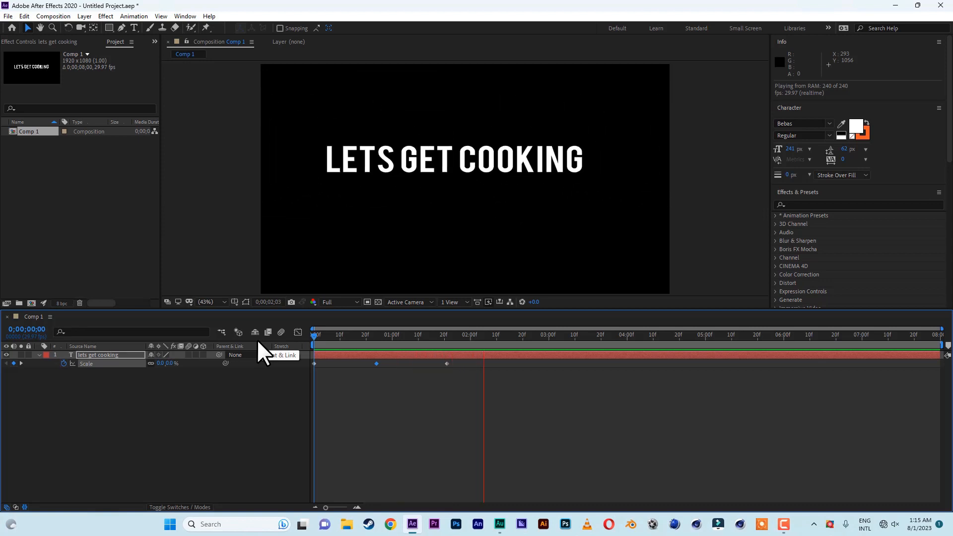
pyautogui.press('space')
pyautogui.click(316, 335)
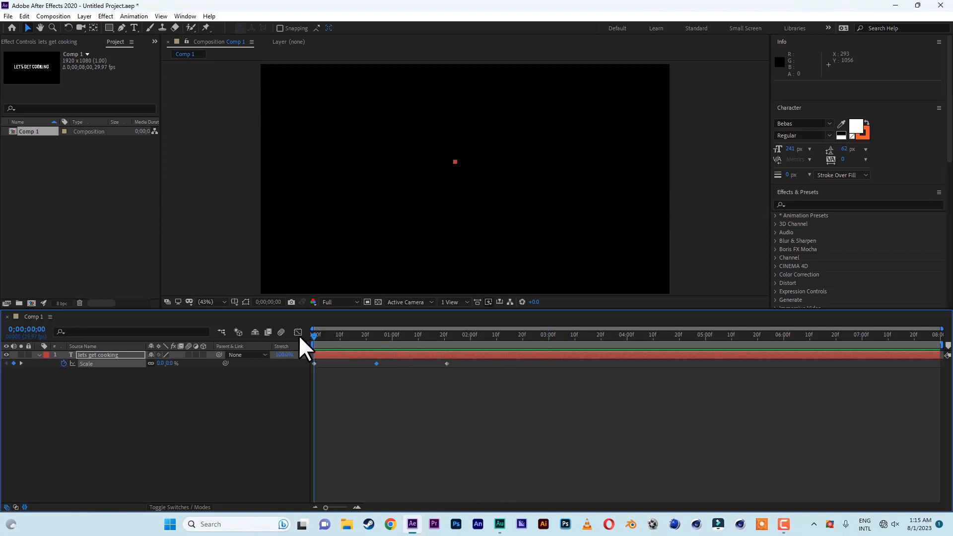
# Move the middle and last Scale keyframes earlier, to about 0;00;00;10 and 0;00;00;21, and play it back
pyautogui.moveTo(375, 363); pyautogui.dragTo(339, 365)
pyautogui.moveTo(446, 363); pyautogui.dragTo(368, 362)
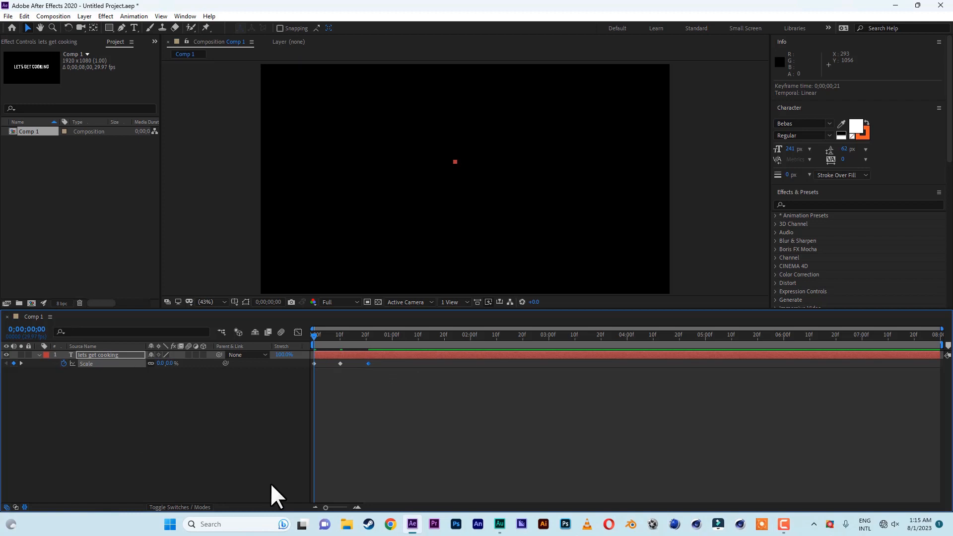
pyautogui.press('space')
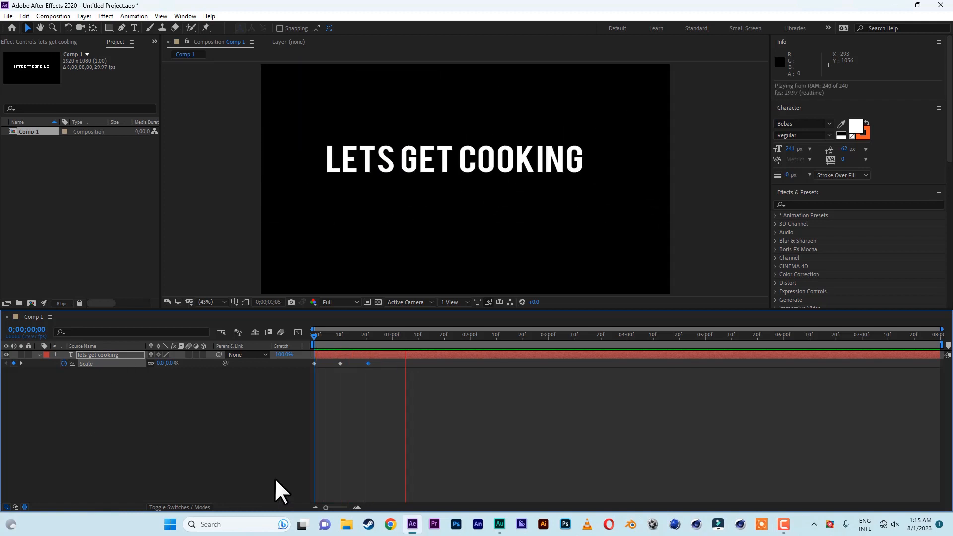
# Replay the scale-up animation from the start several times to review its timing
pyautogui.click(314, 332)
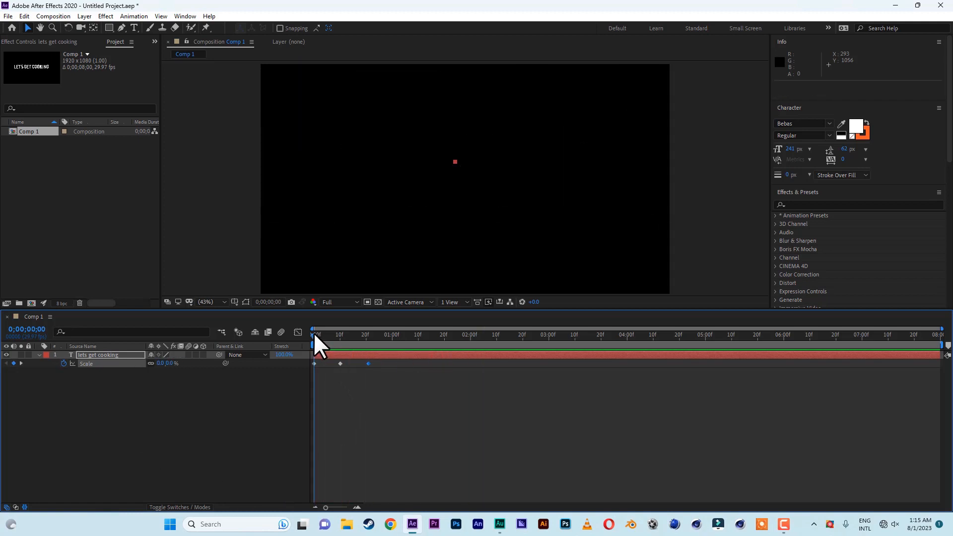
pyautogui.press('space')
pyautogui.click(315, 335)
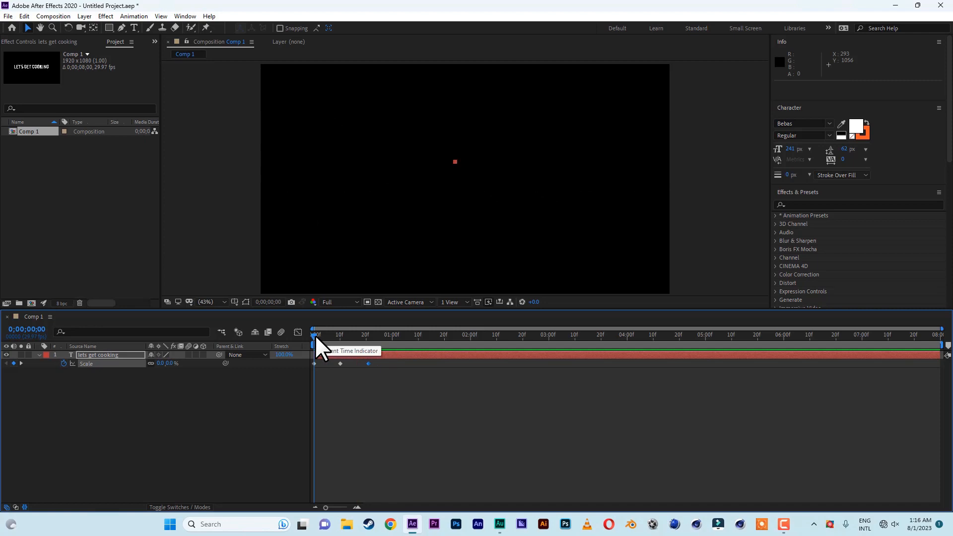
pyautogui.press('space')
pyautogui.click(314, 335)
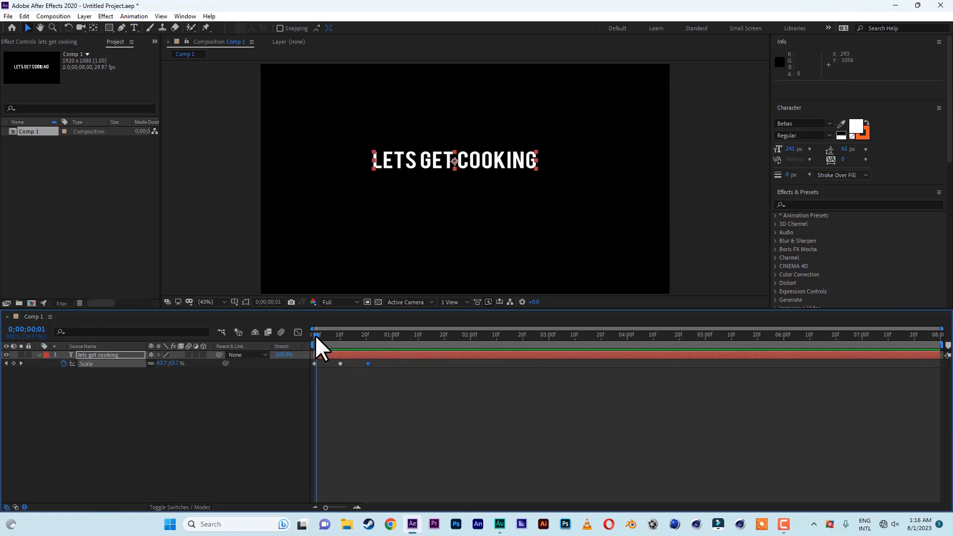
pyautogui.moveTo(315, 335); pyautogui.dragTo(285, 336)
pyautogui.press('space')
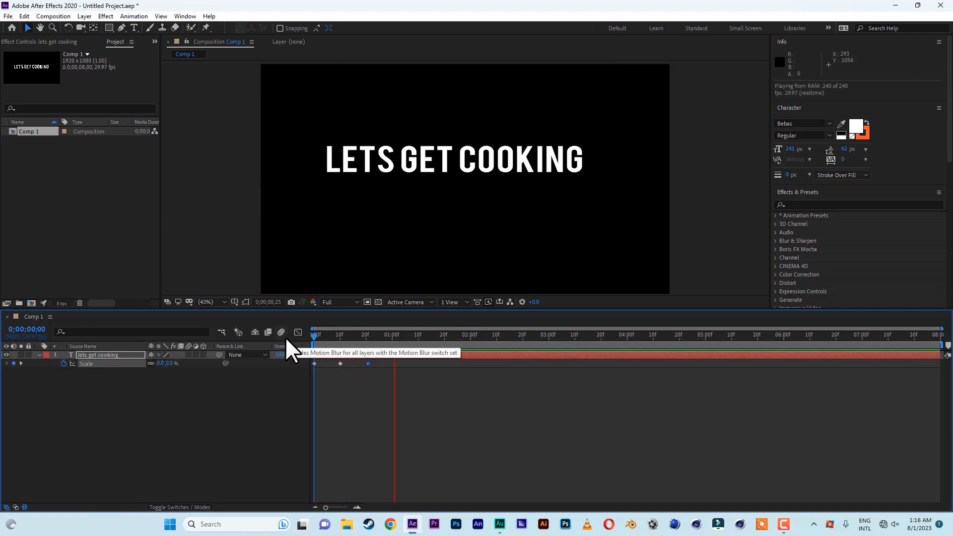
pyautogui.click(314, 335)
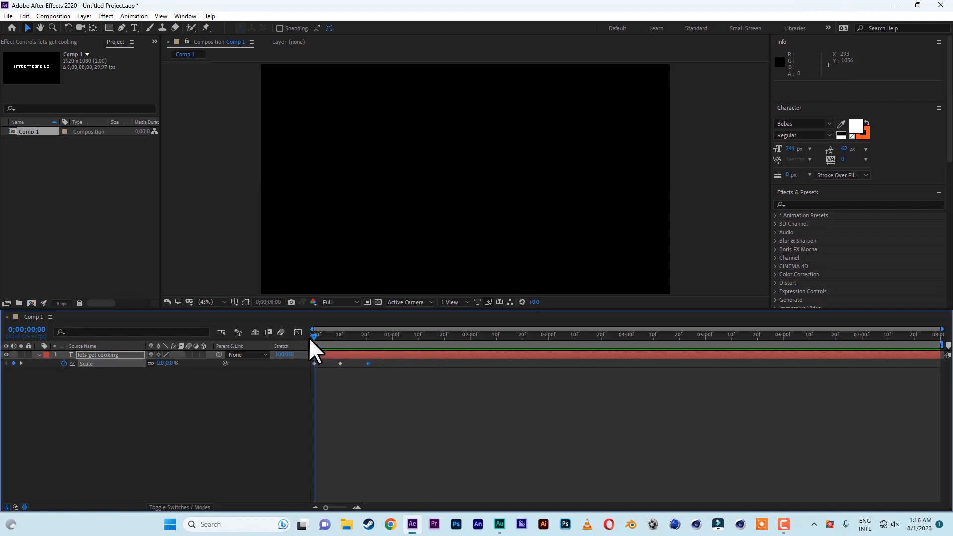
pyautogui.press('space')
pyautogui.press('space')
pyautogui.press('space')
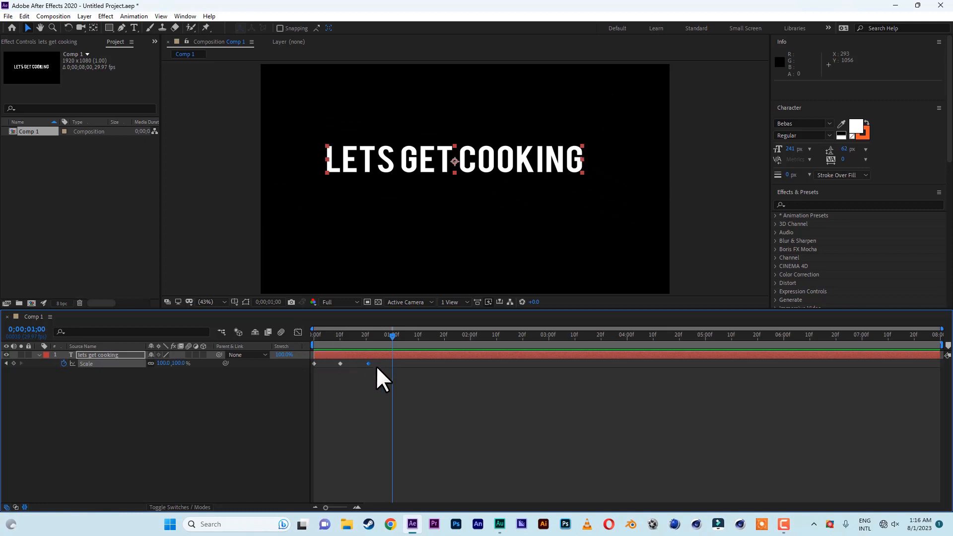
# Select all three Scale keyframes, apply Easy Ease to them, and play the animation from the start
pyautogui.moveTo(376, 365); pyautogui.dragTo(305, 367)
pyautogui.rightClick(368, 364)
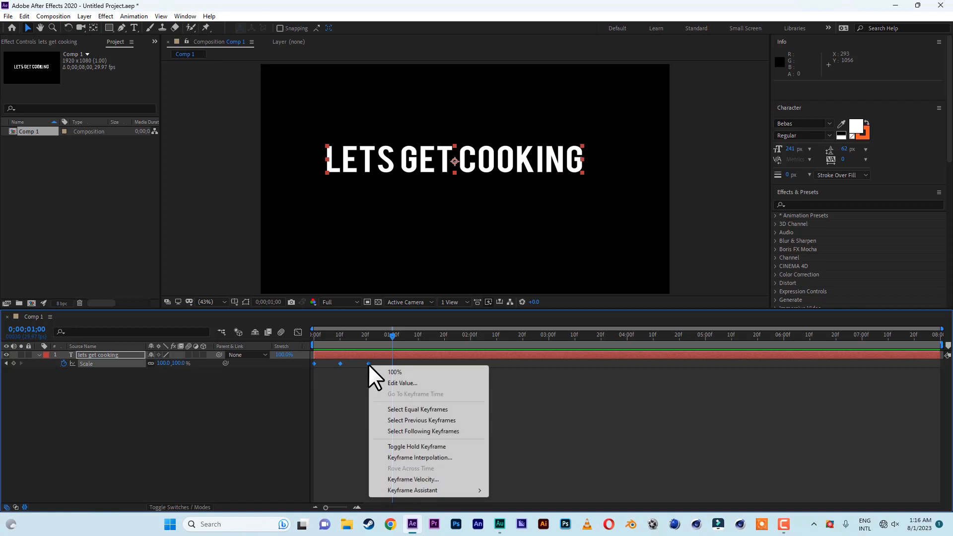
pyautogui.moveTo(430, 491)
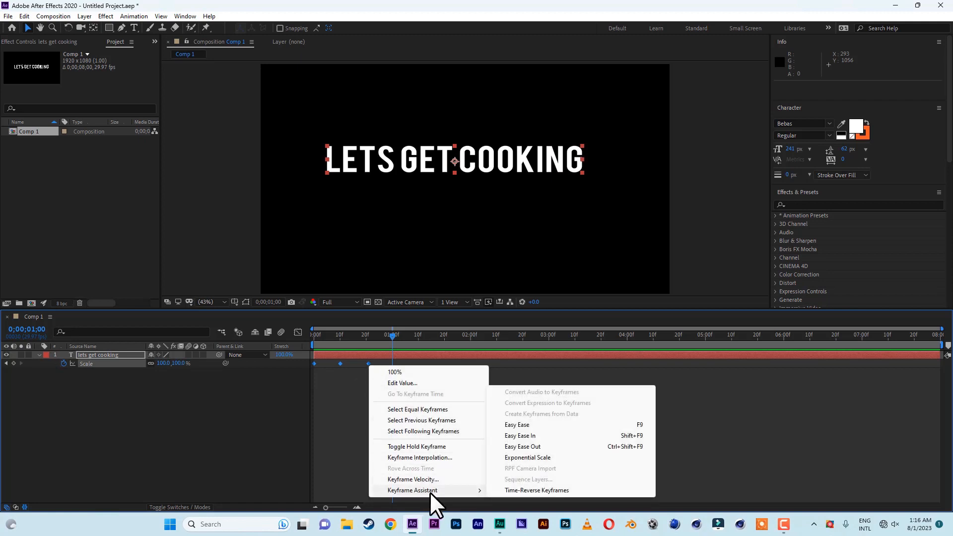
pyautogui.click(532, 424)
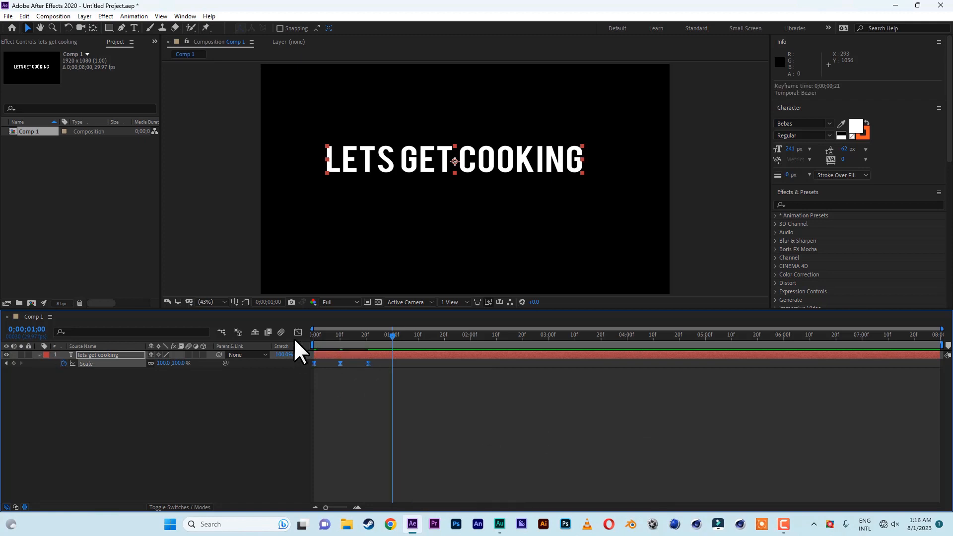
pyautogui.moveTo(380, 335); pyautogui.dragTo(295, 337)
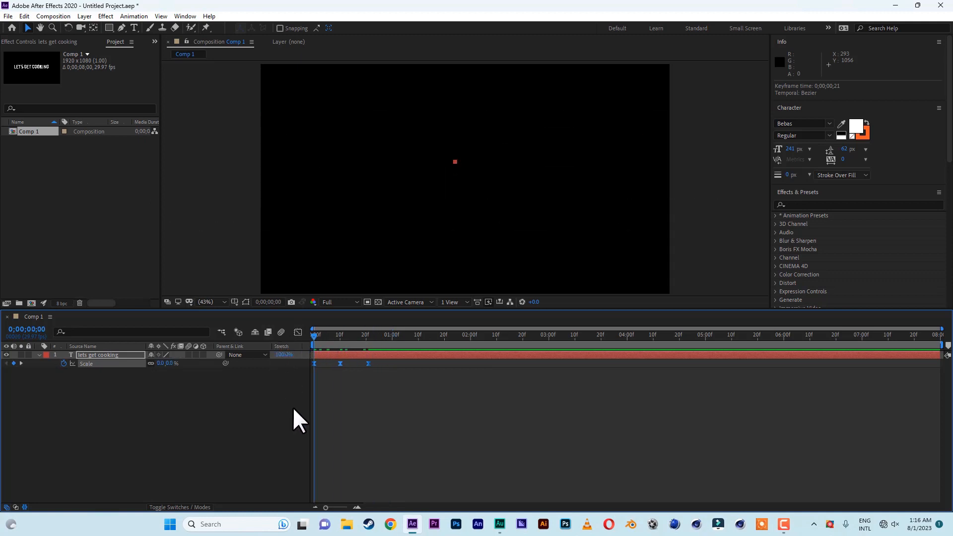
pyautogui.press('space')
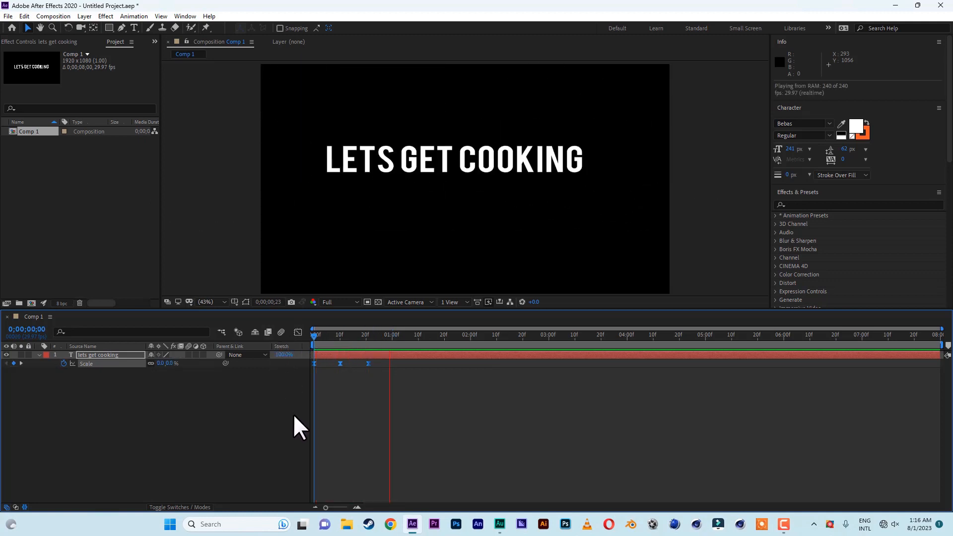
pyautogui.press('space')
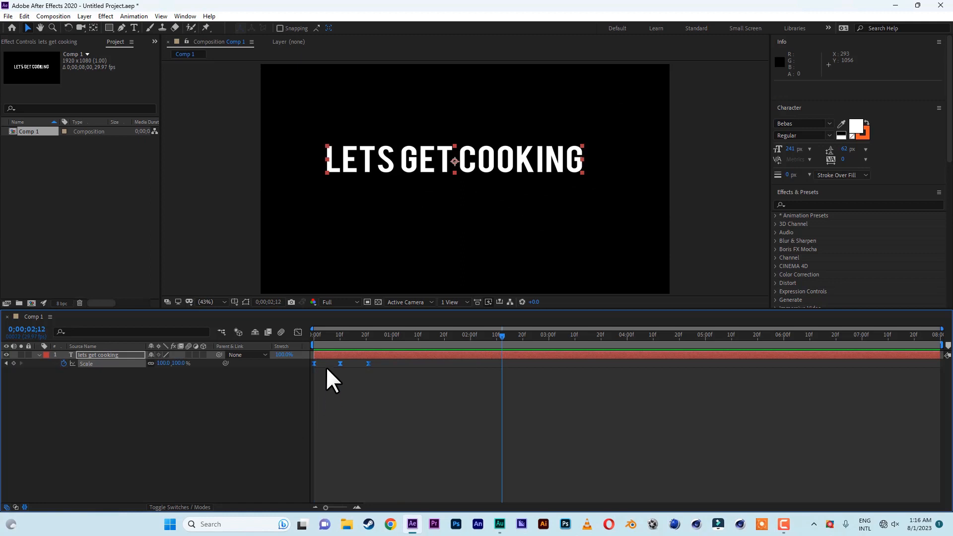
pyautogui.moveTo(324, 334); pyautogui.dragTo(282, 332)
pyautogui.press('space')
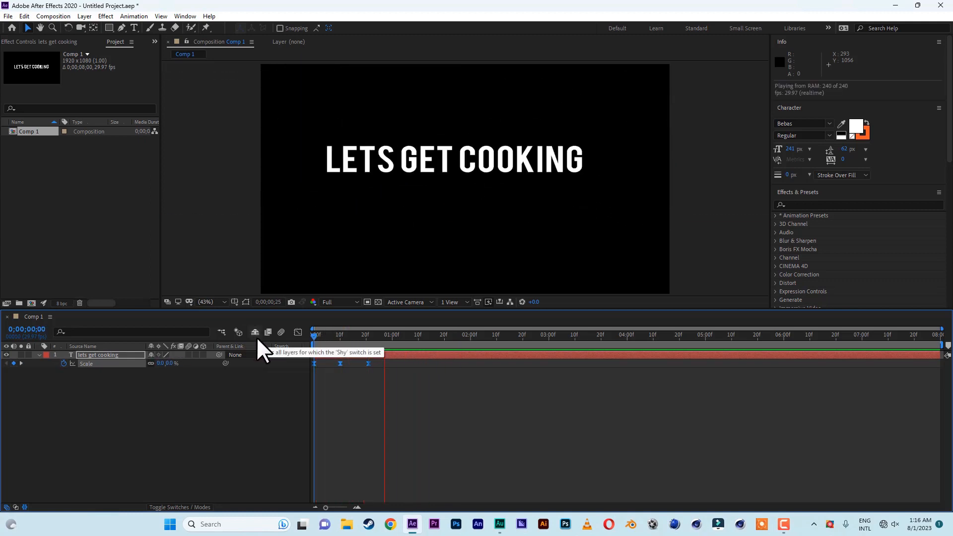
pyautogui.press('space')
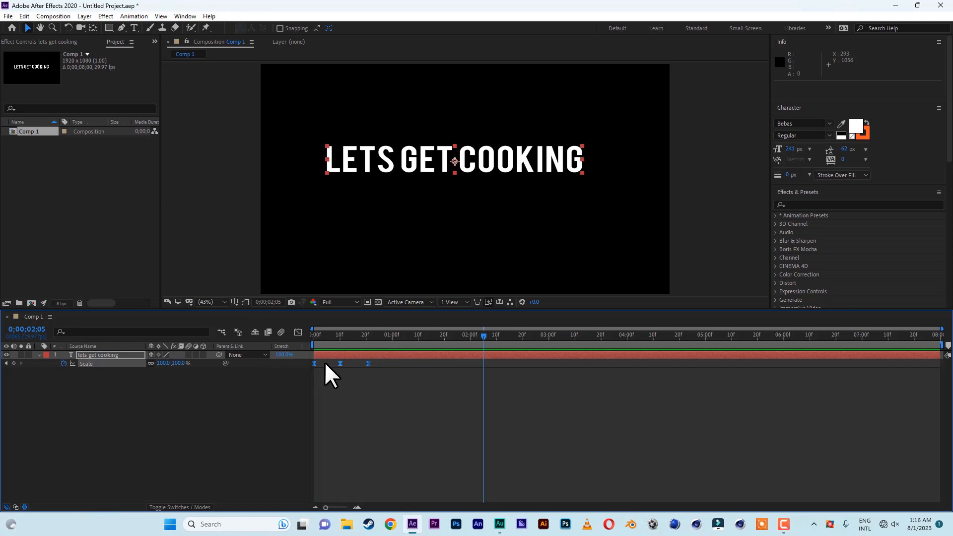
# Delete all Scale keyframes by turning off its stopwatch, then reveal the layer's Text property group
pyautogui.moveTo(347, 337); pyautogui.dragTo(478, 335)
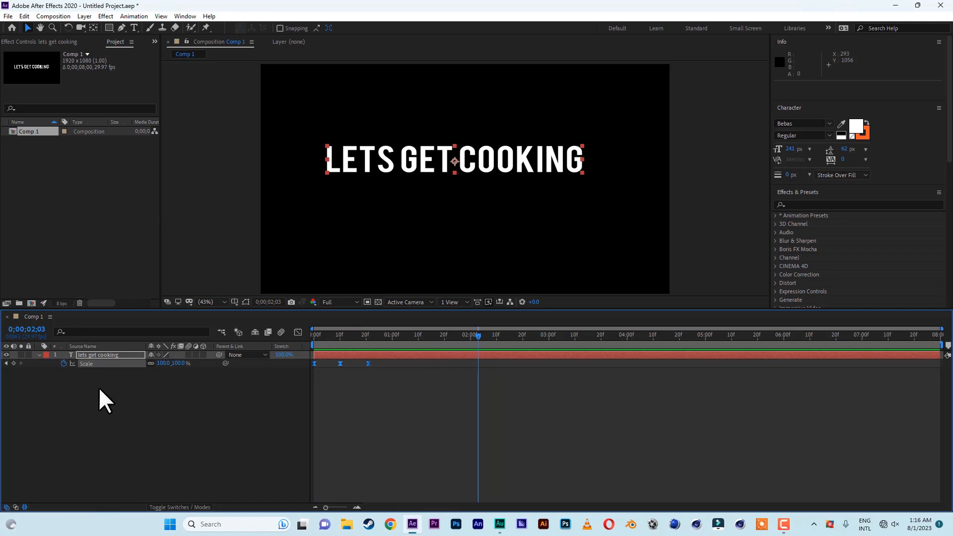
pyautogui.click(64, 364)
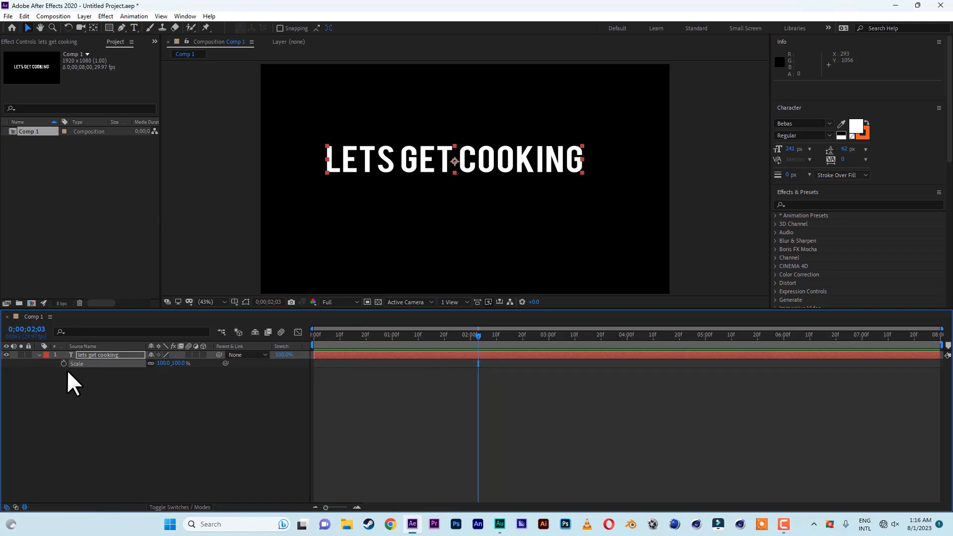
pyautogui.click(38, 355)
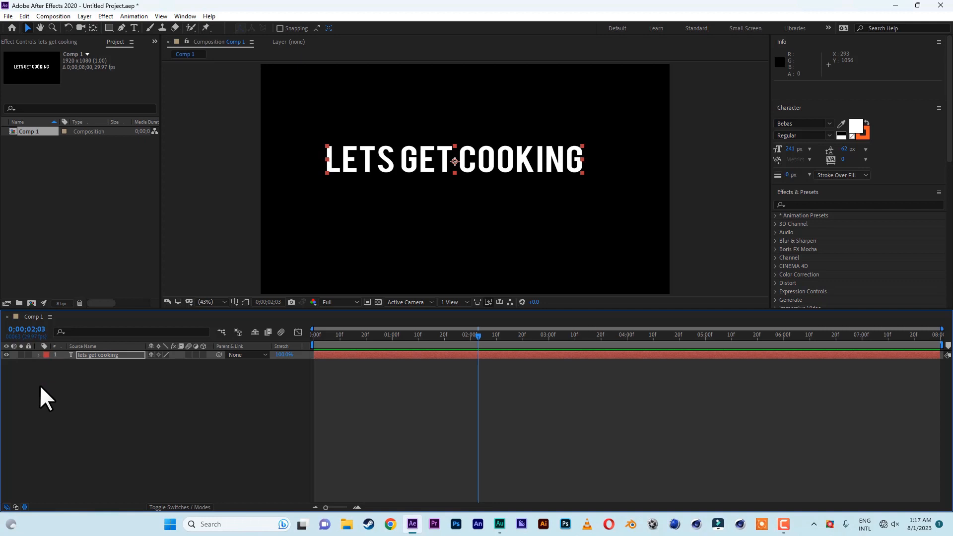
pyautogui.click(38, 354)
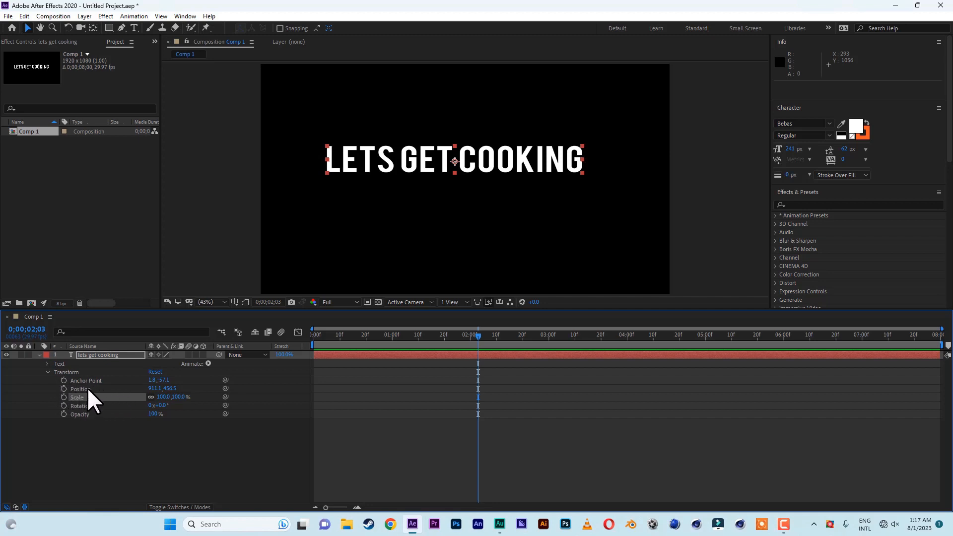
pyautogui.click(48, 373)
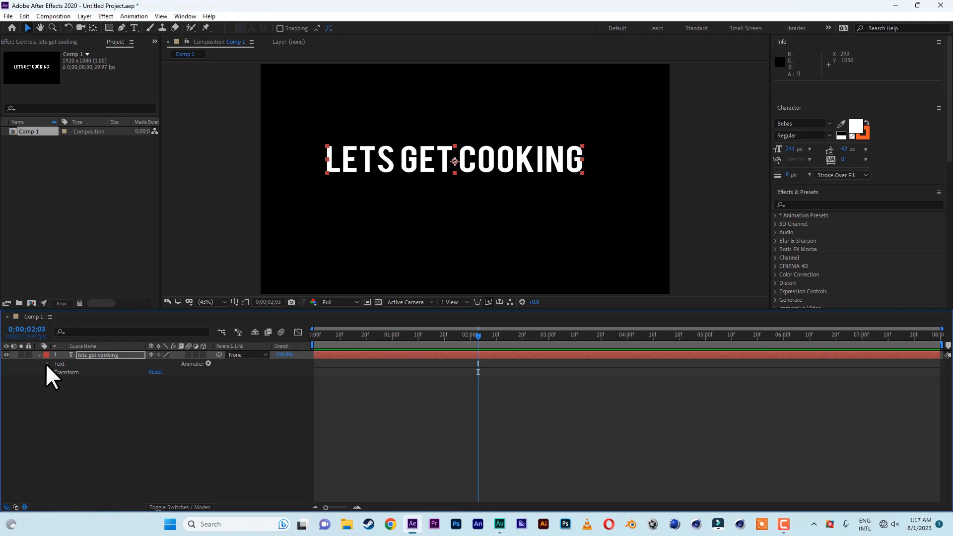
pyautogui.click(47, 364)
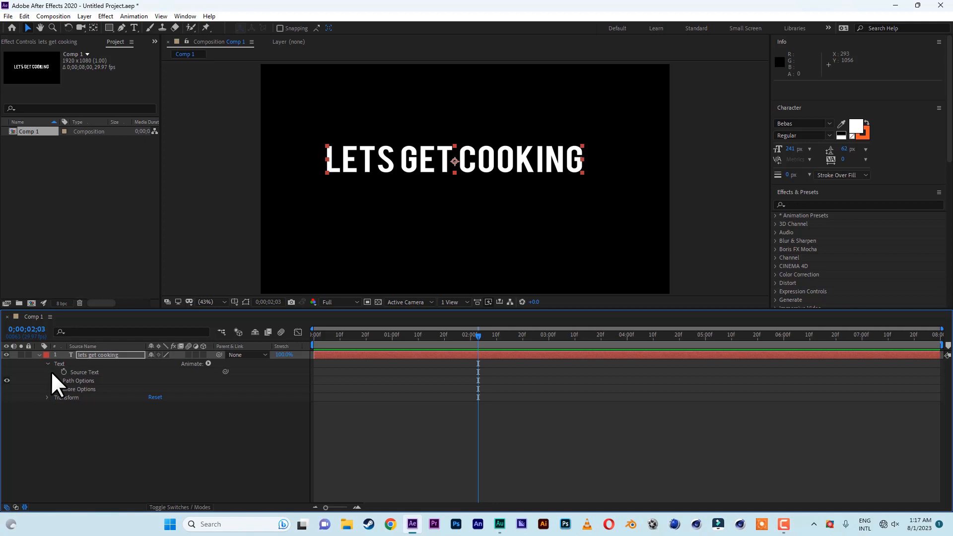
# Add a text Animator containing Scale, Rotation, Opacity and Blur properties
pyautogui.click(209, 363)
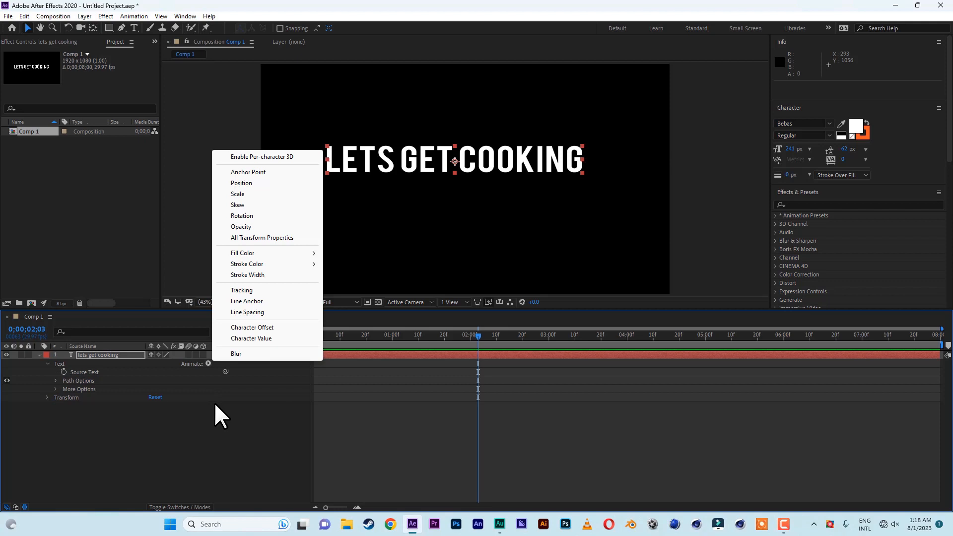
pyautogui.click(238, 194)
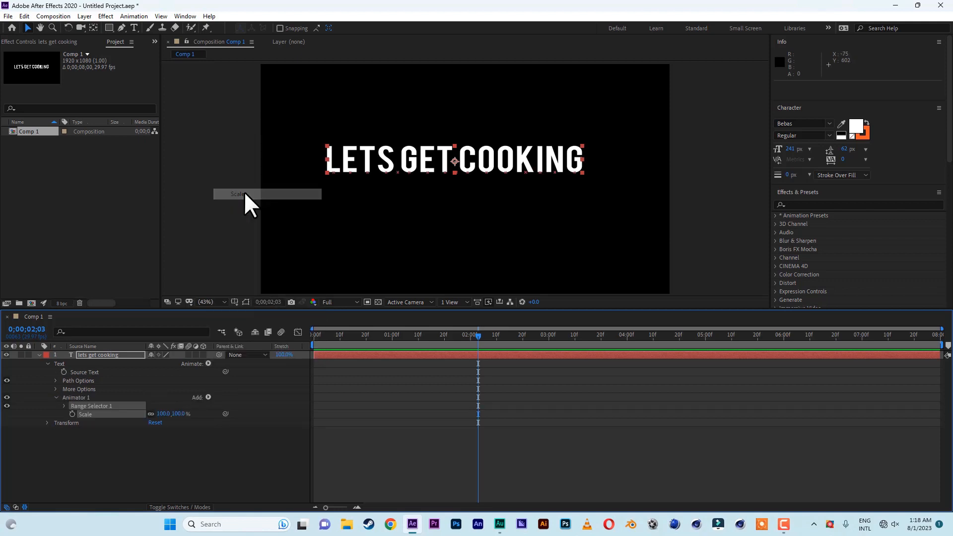
pyautogui.click(208, 364)
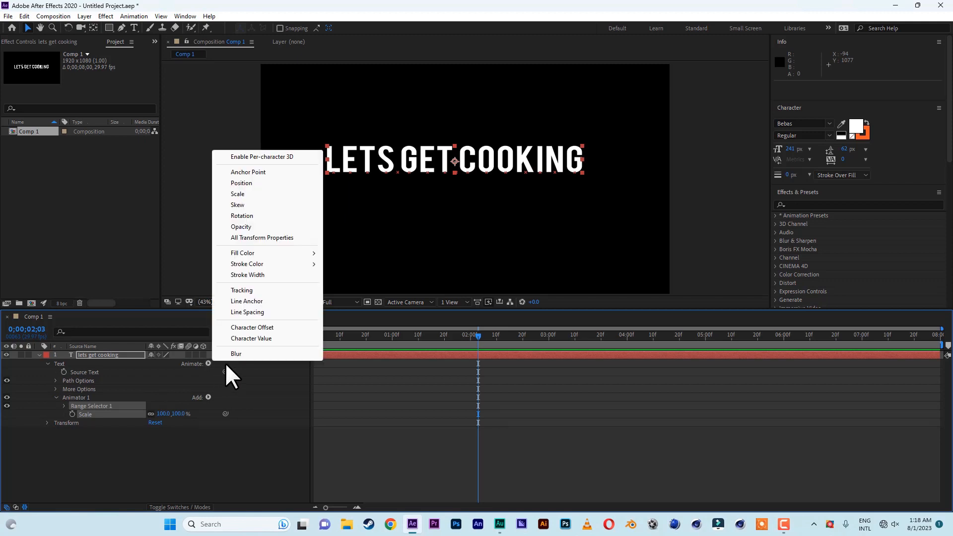
pyautogui.click(258, 214)
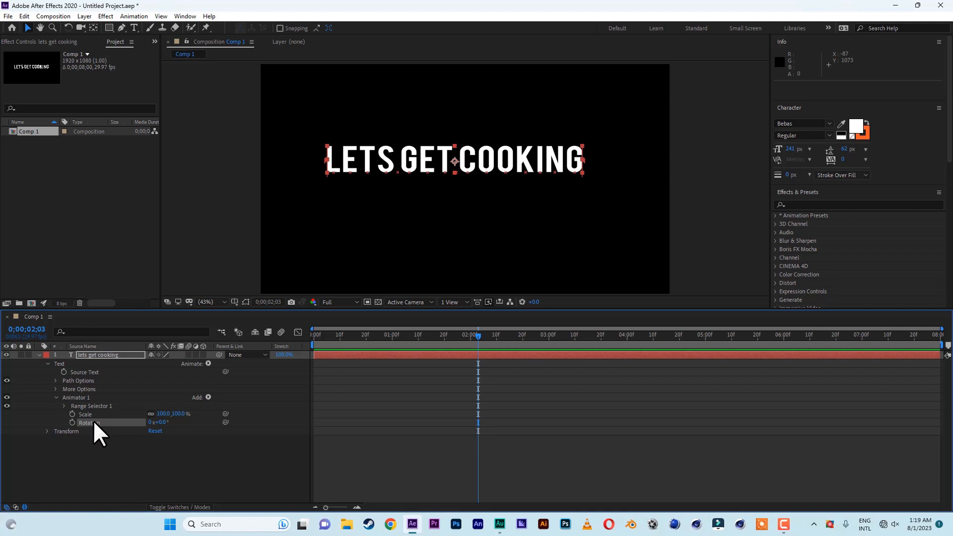
pyautogui.click(208, 363)
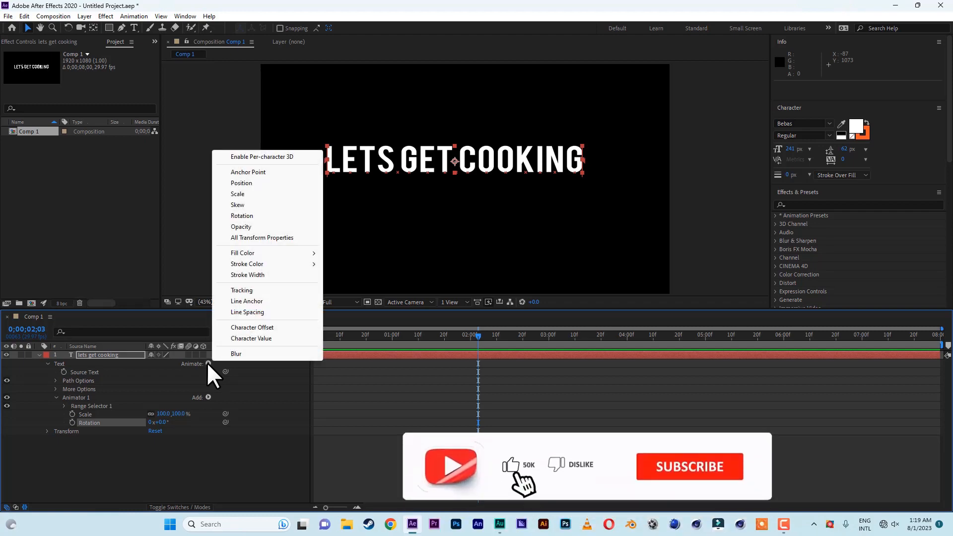
pyautogui.click(247, 226)
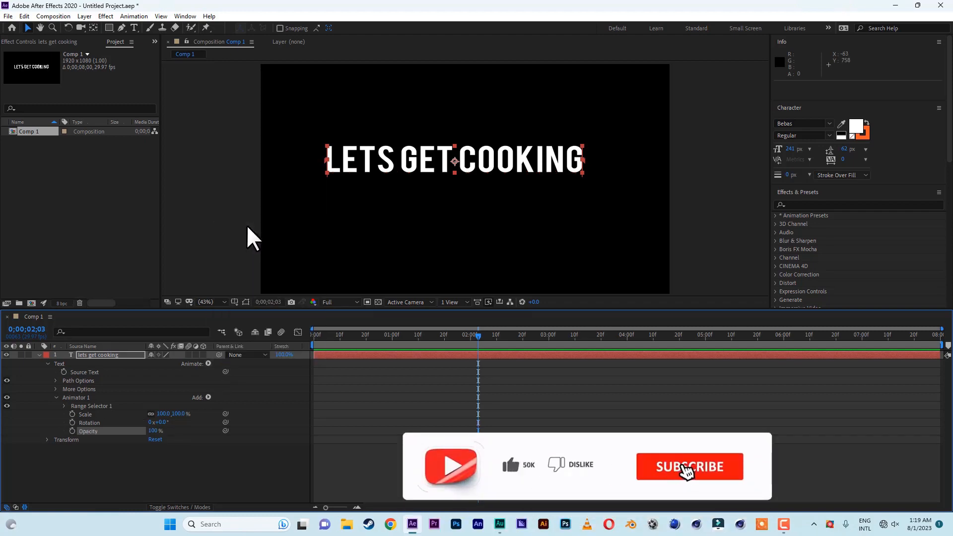
pyautogui.click(208, 363)
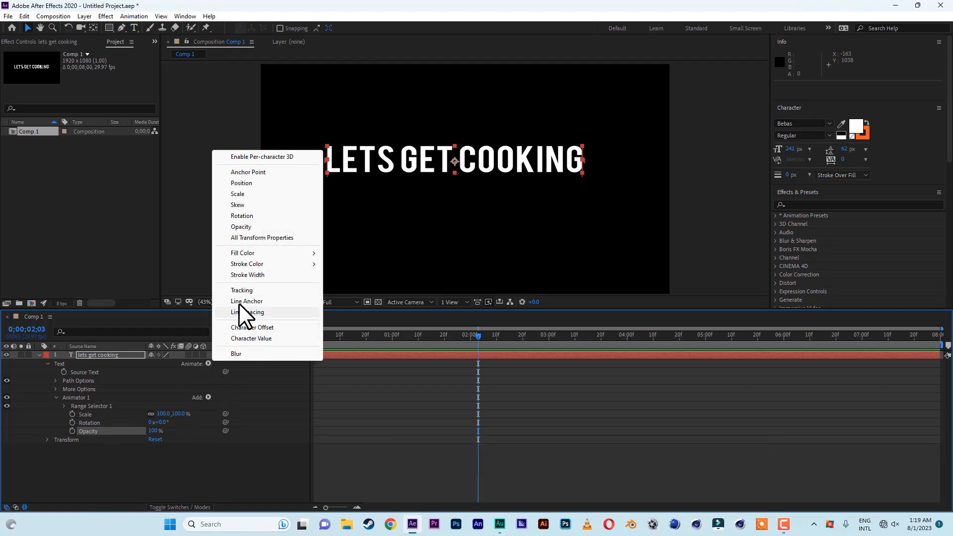
pyautogui.click(240, 353)
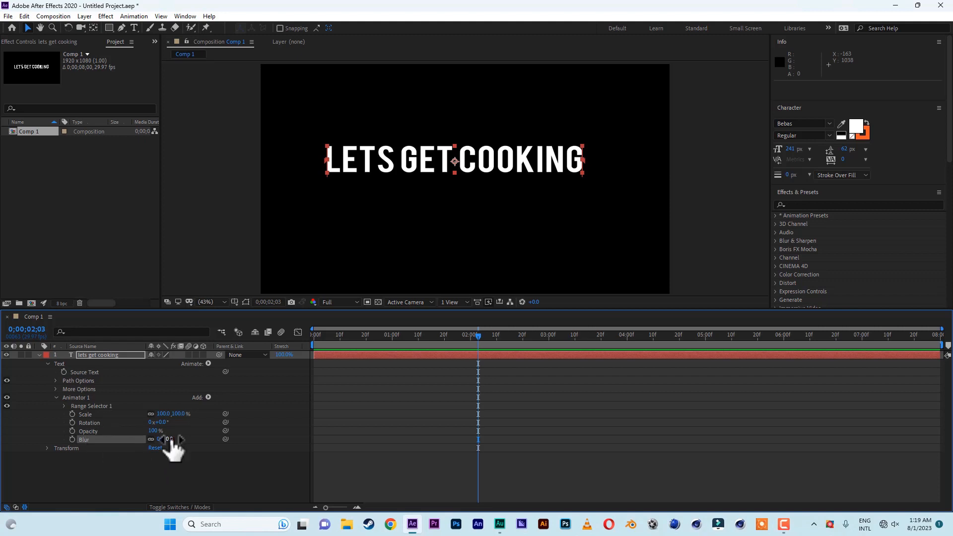
# Set the animator's Blur to 317.0, Opacity to 1%, and Rotation to 0x +333.0°
pyautogui.moveTo(170, 440); pyautogui.dragTo(332, 443)
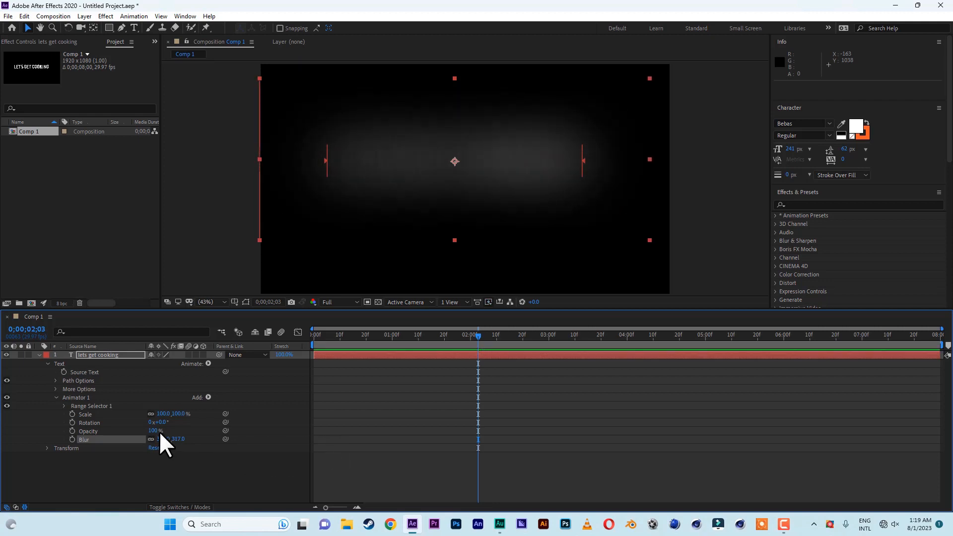
pyautogui.moveTo(157, 431); pyautogui.dragTo(39, 431)
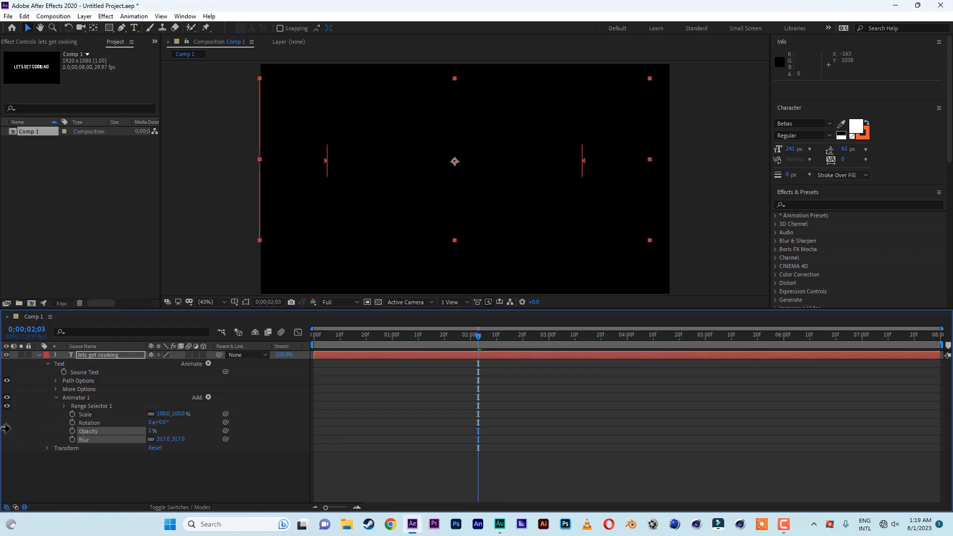
pyautogui.moveTo(159, 423); pyautogui.dragTo(285, 430)
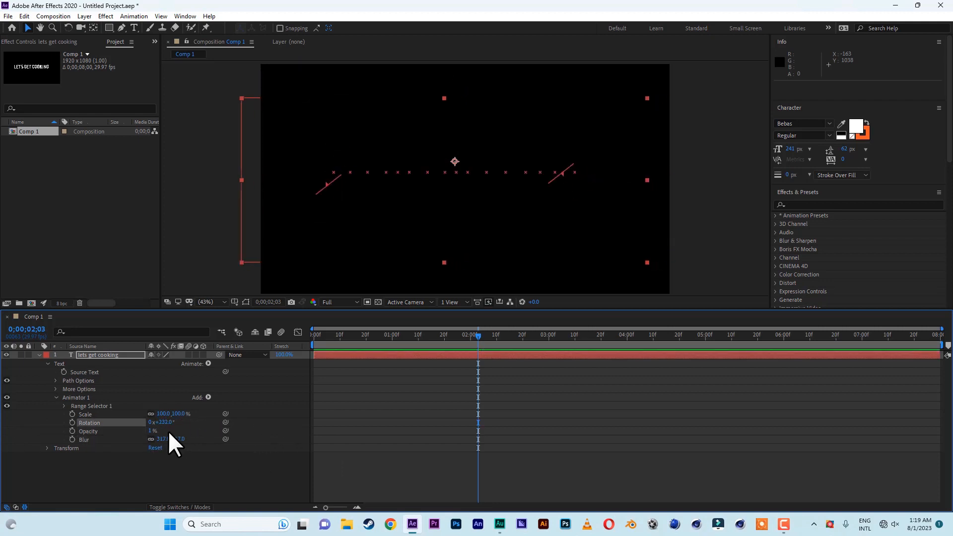
# Set the animator's Scale to 981.0% and expand Range Selector 1
pyautogui.moveTo(178, 414); pyautogui.dragTo(634, 435)
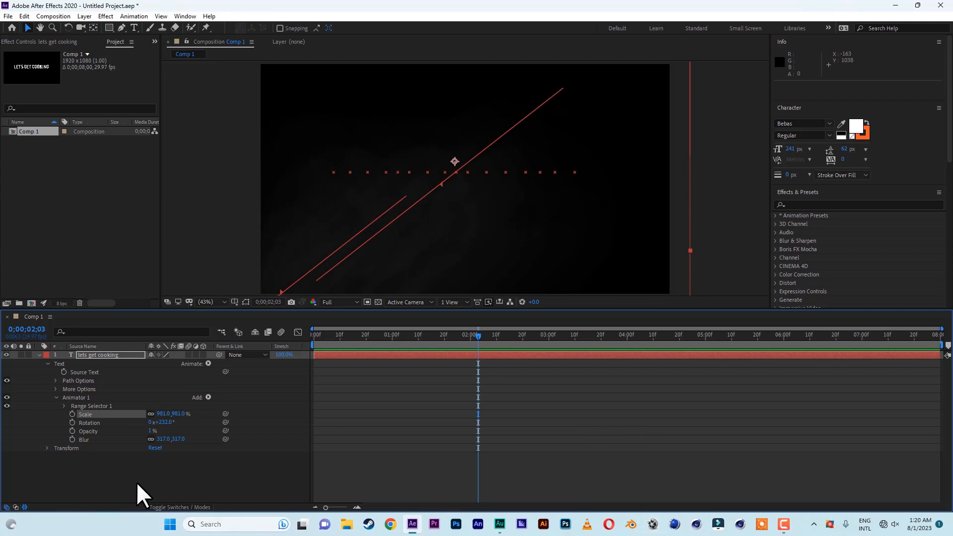
pyautogui.click(88, 406)
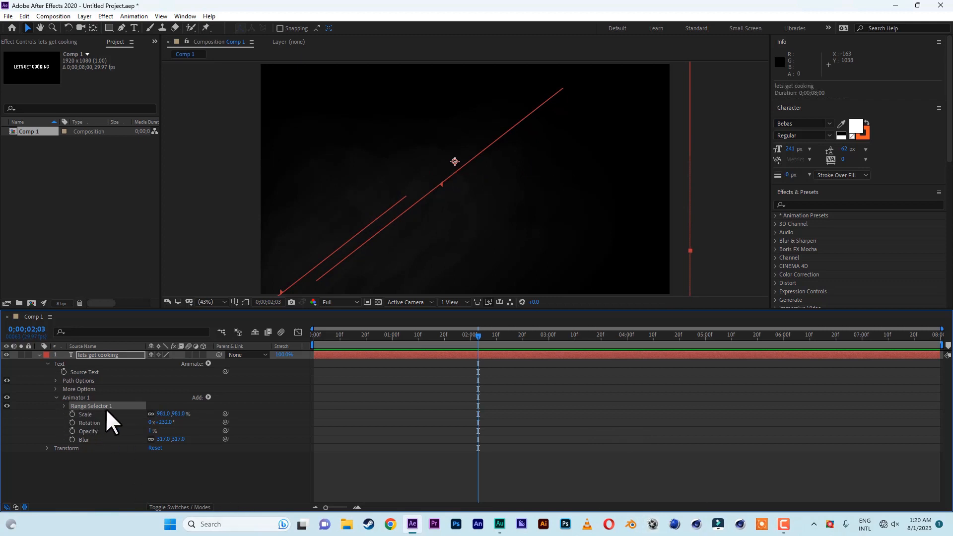
pyautogui.click(65, 406)
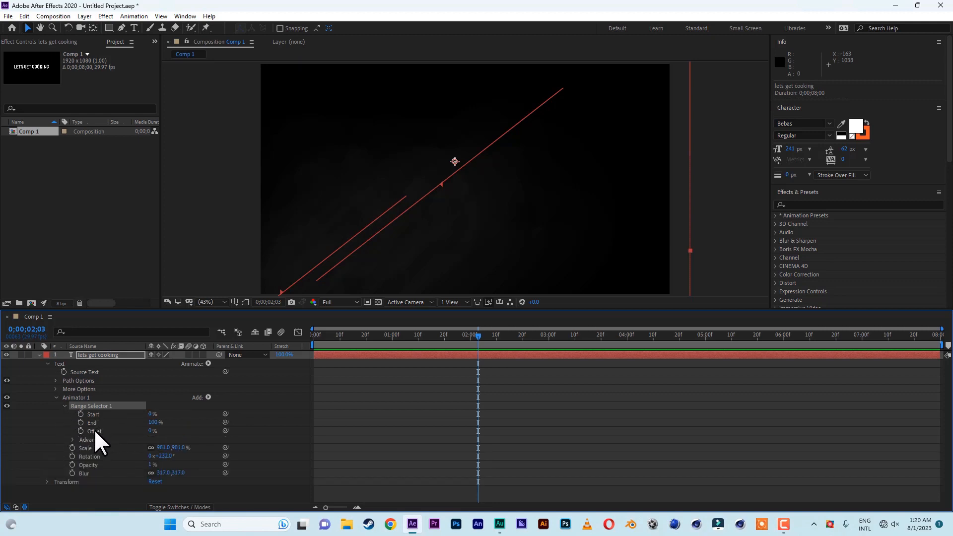
# Set the Range Selector's Offset to 0%
pyautogui.moveTo(151, 431); pyautogui.dragTo(70, 431)
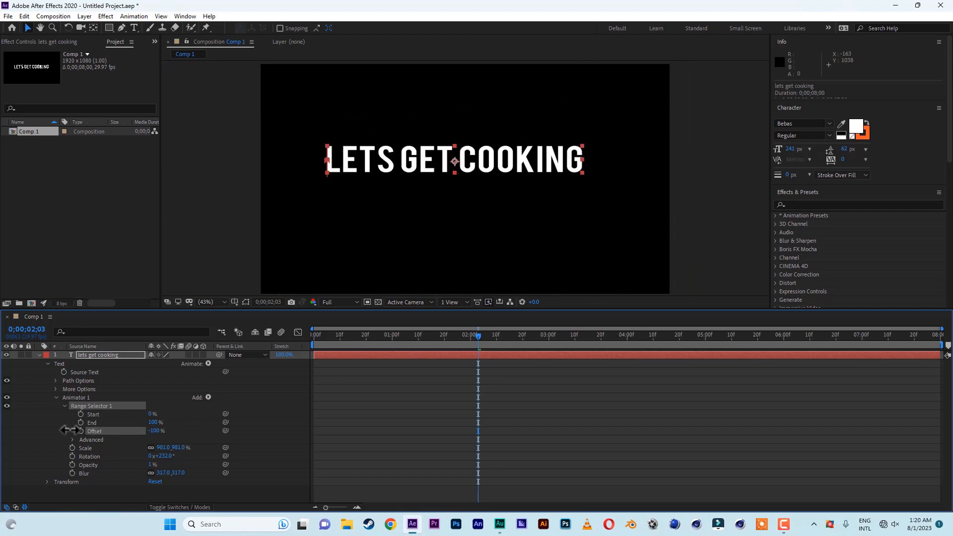
pyautogui.click(155, 431)
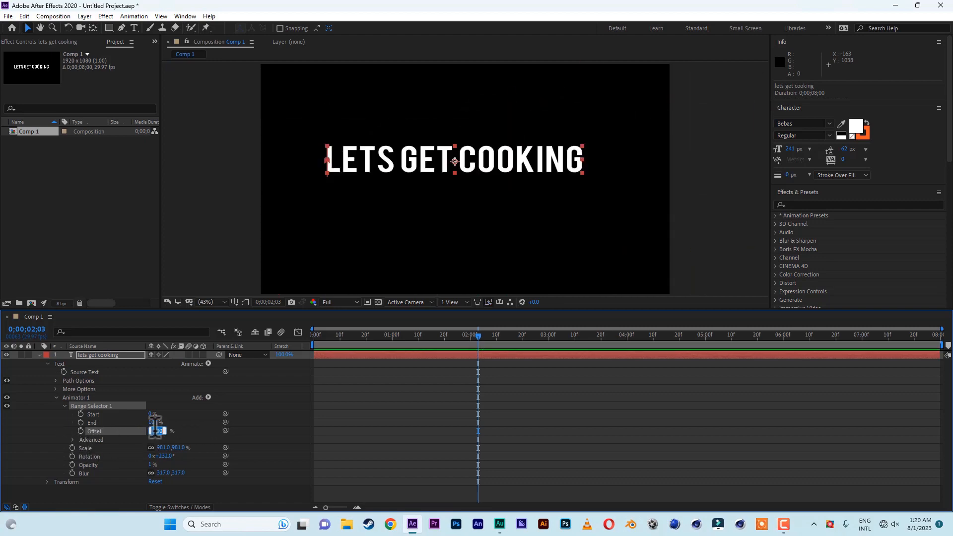
pyautogui.write('0')
pyautogui.press('Return')
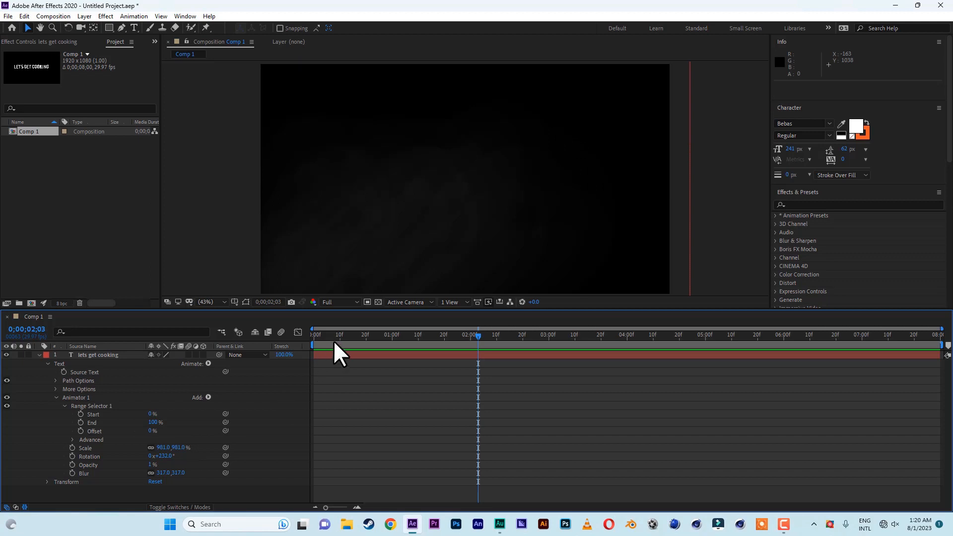
# Keyframe the Offset at 0% at the start of the timeline and at 100% at 2 seconds
pyautogui.moveTo(332, 335); pyautogui.dragTo(291, 335)
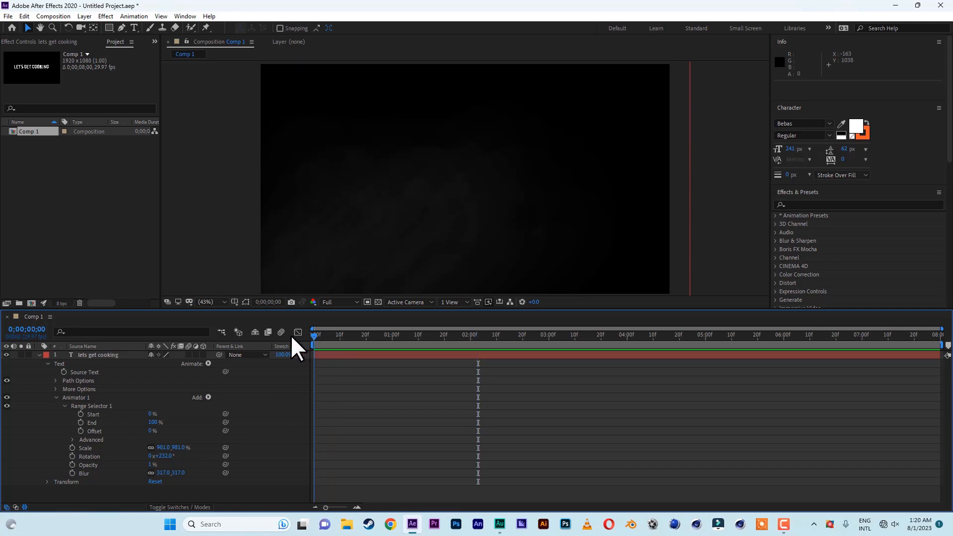
pyautogui.click(80, 430)
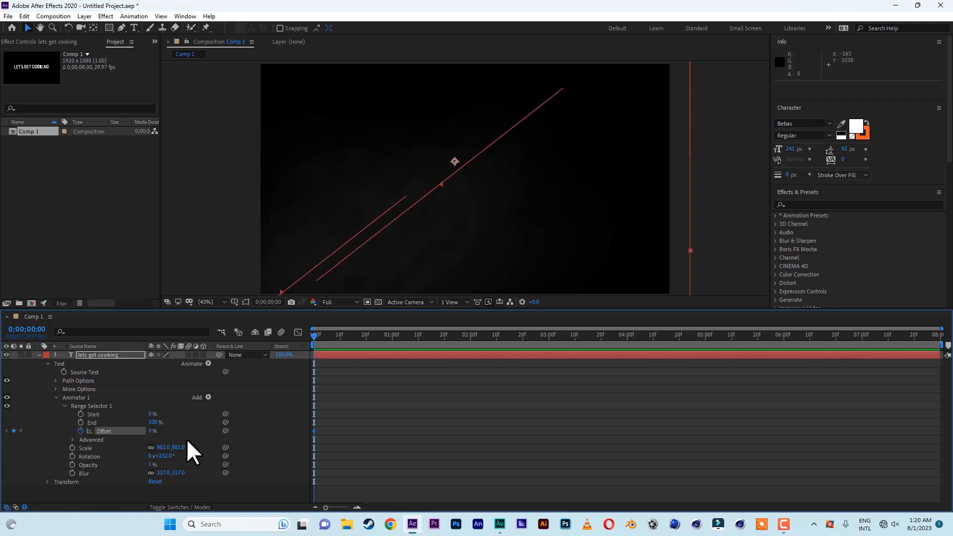
pyautogui.moveTo(312, 334); pyautogui.dragTo(469, 340)
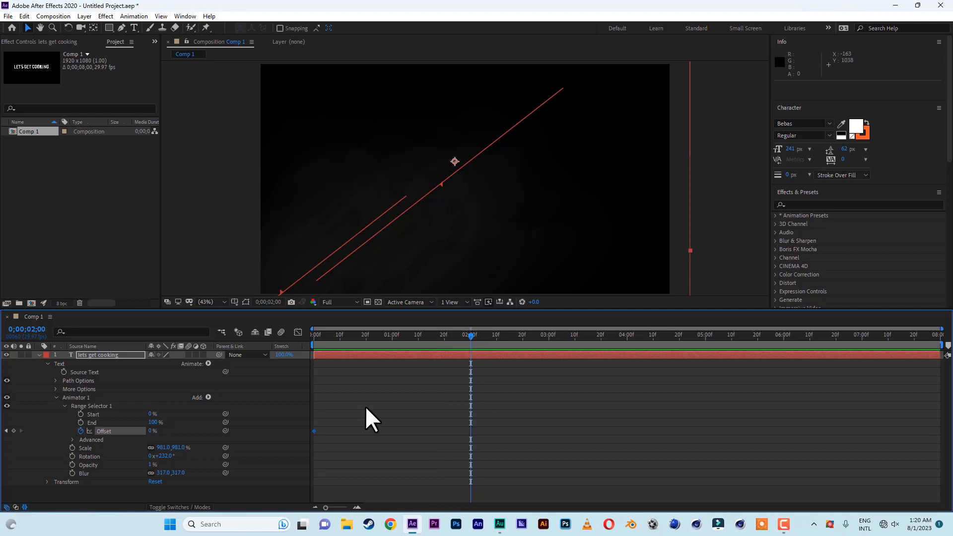
pyautogui.click(150, 431)
pyautogui.write('100')
pyautogui.press('Return')
pyautogui.click(360, 334)
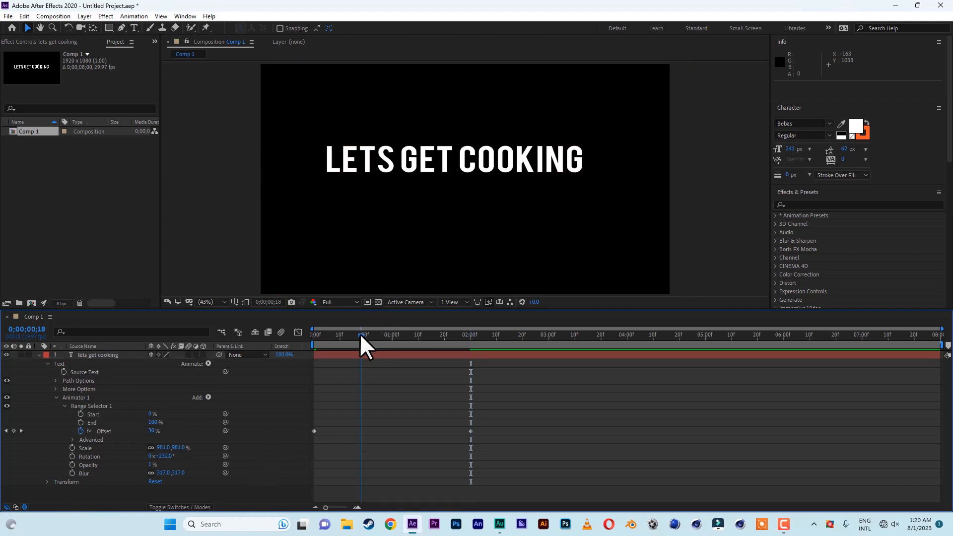
# Trim the work area to end at about 2 seconds and preview the animation from the start
pyautogui.press('Home')
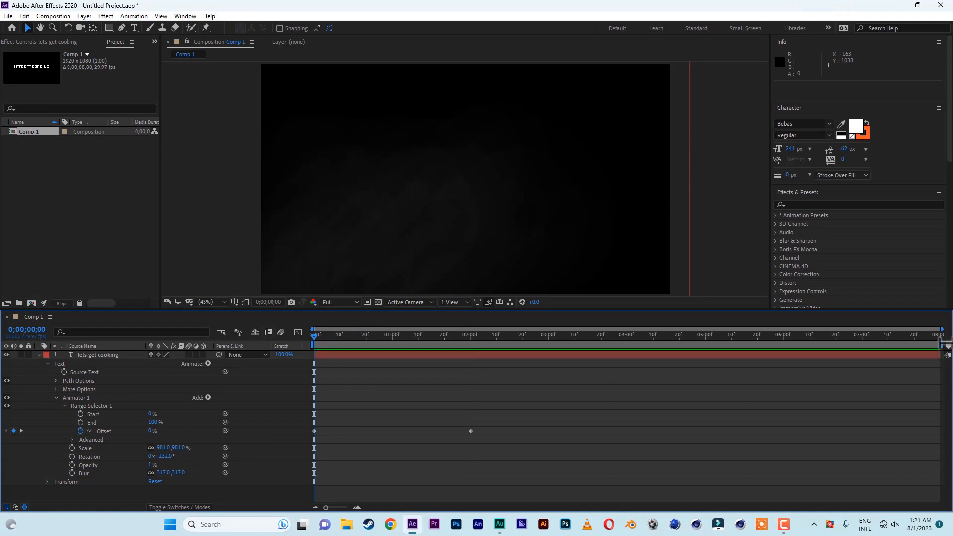
pyautogui.moveTo(942, 345); pyautogui.dragTo(480, 344)
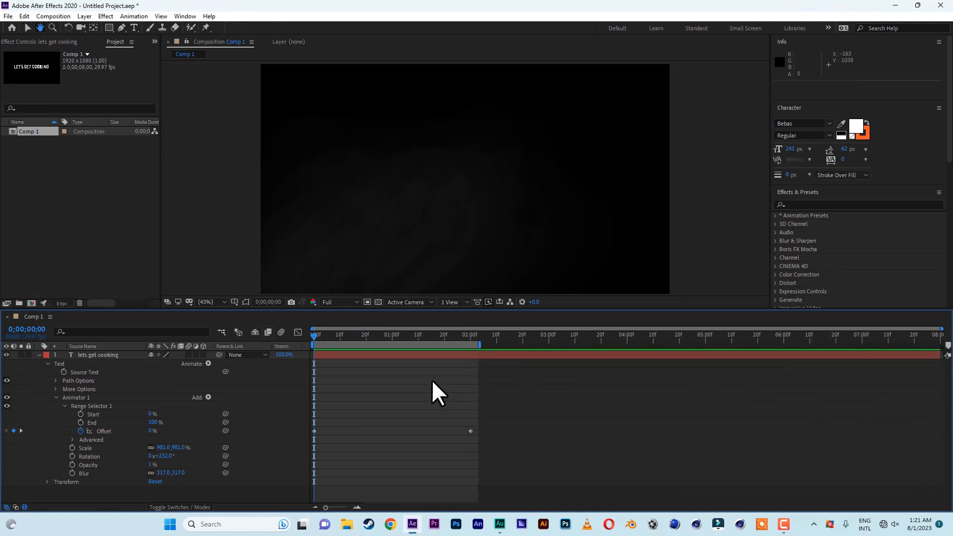
pyautogui.press('space')
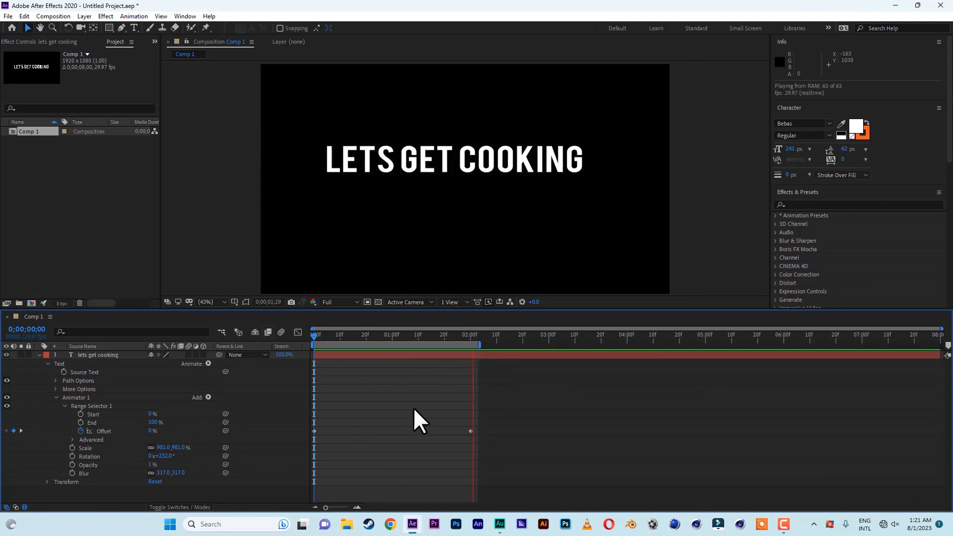
pyautogui.press('space')
# Move the last Offset keyframe and the work area end to about 3 seconds, then preview the animation
pyautogui.moveTo(479, 345); pyautogui.dragTo(567, 344)
pyautogui.moveTo(470, 431); pyautogui.dragTo(549, 431)
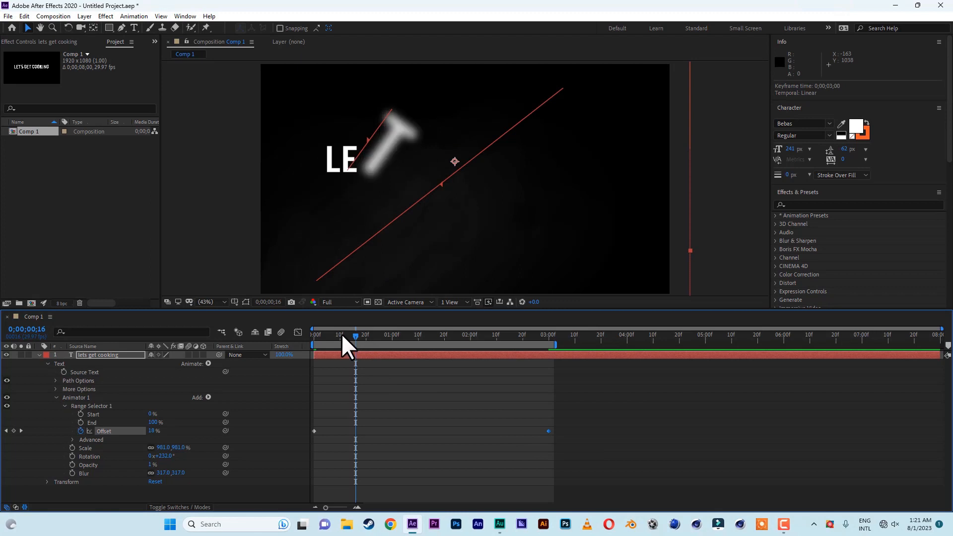
pyautogui.moveTo(342, 333); pyautogui.dragTo(256, 333)
pyautogui.press('space')
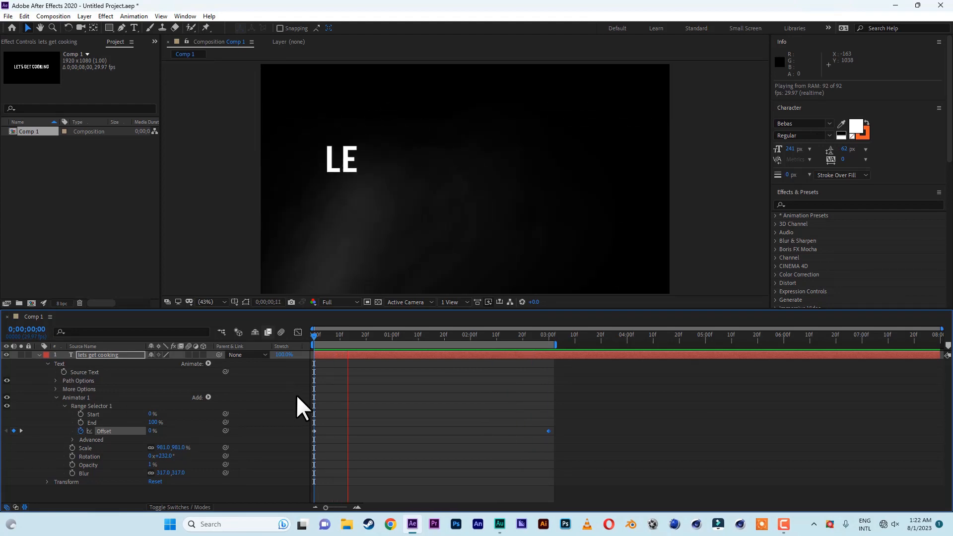
pyautogui.click(413, 335)
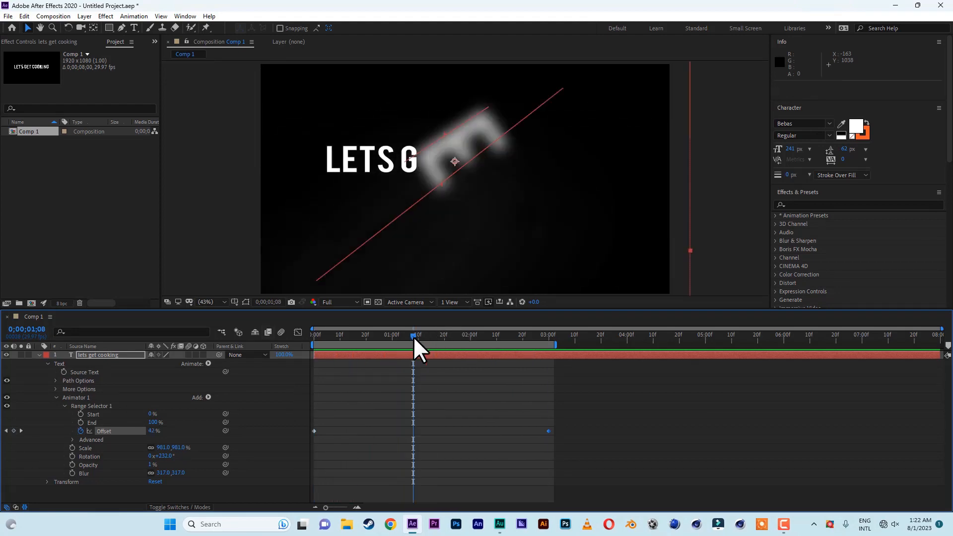
pyautogui.click(208, 363)
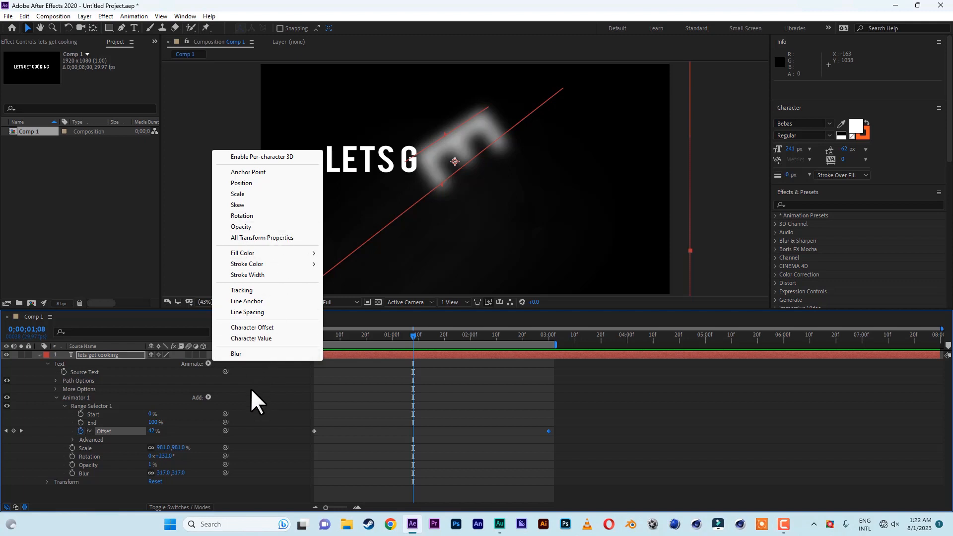
pyautogui.click(413, 334)
pyautogui.moveTo(413, 335); pyautogui.dragTo(616, 337)
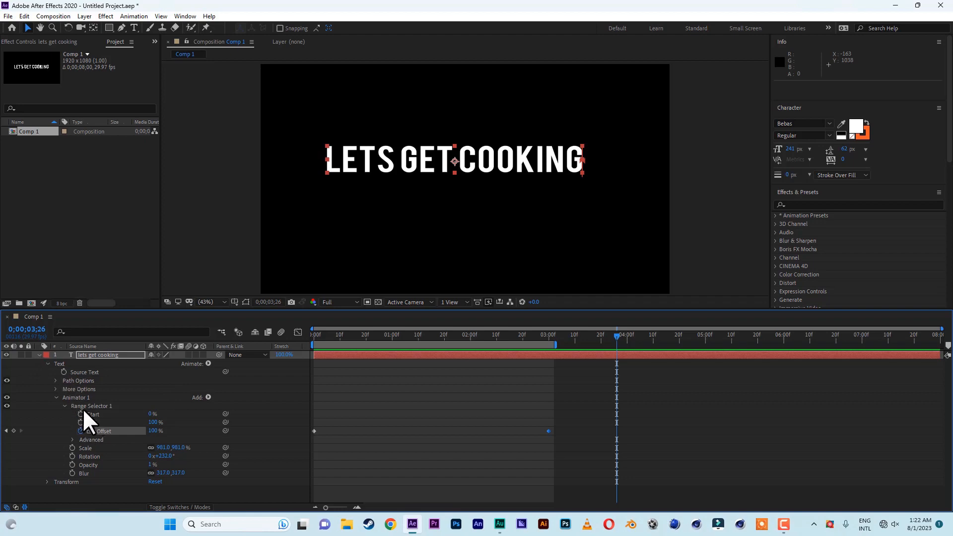
# Delete Animator 1 from the text layer and undo the deletion
pyautogui.click(73, 397)
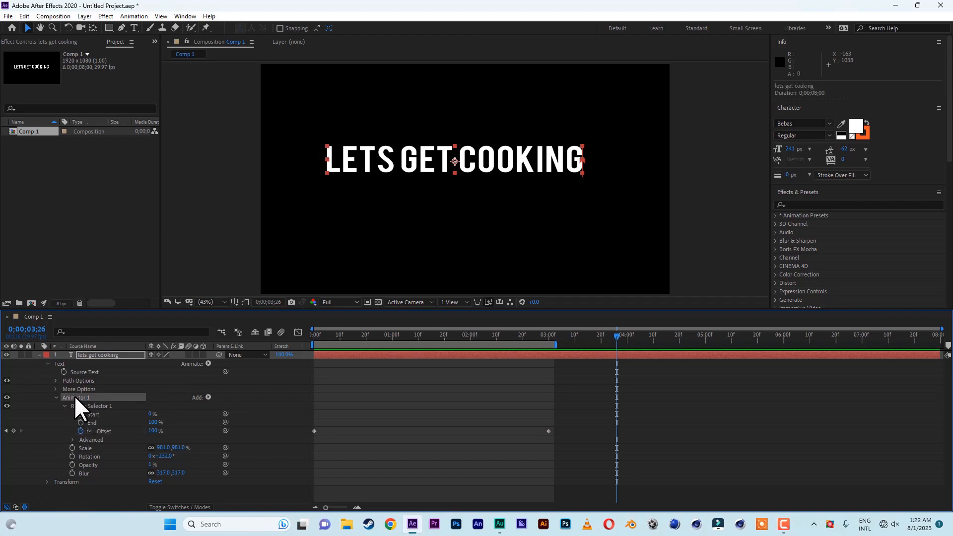
pyautogui.press('Delete')
pyautogui.click(380, 337)
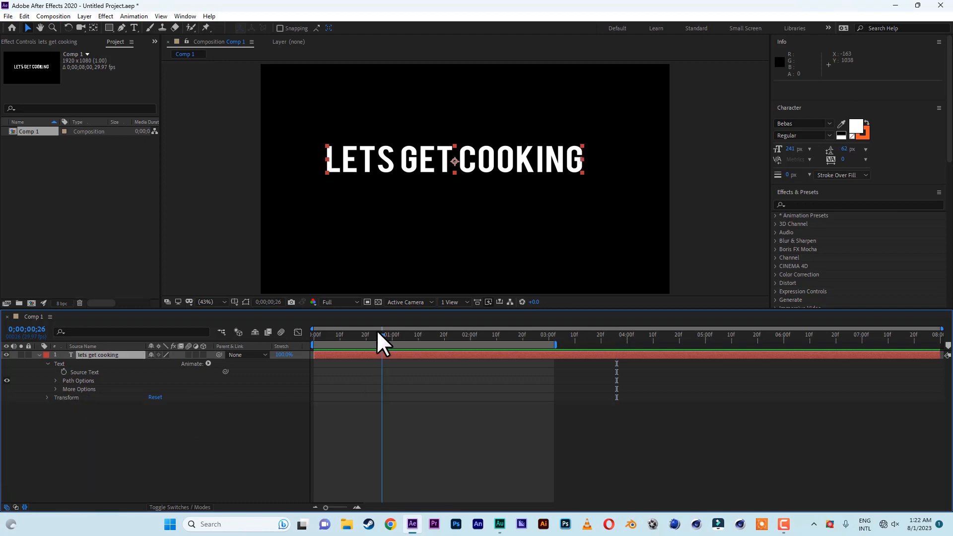
pyautogui.click(39, 354)
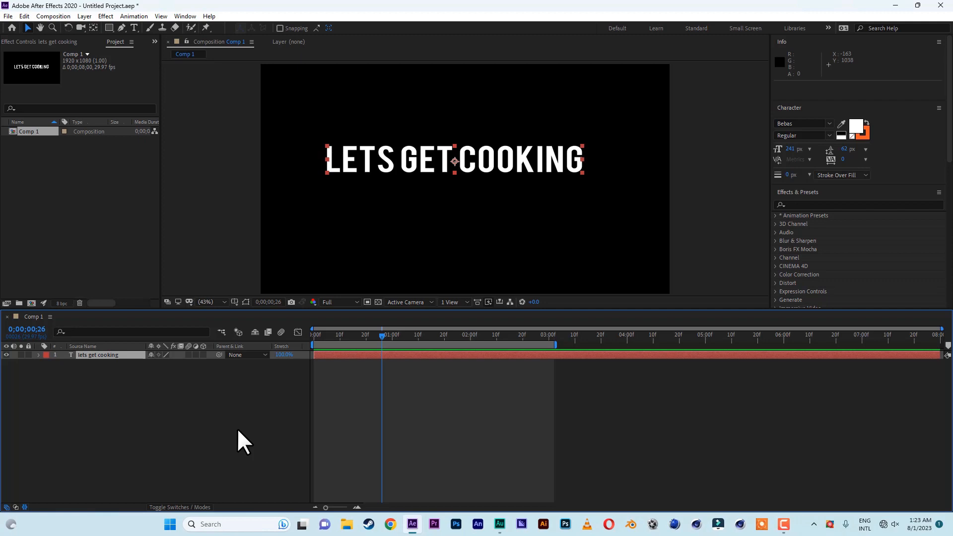
pyautogui.click(24, 17)
pyautogui.click(50, 27)
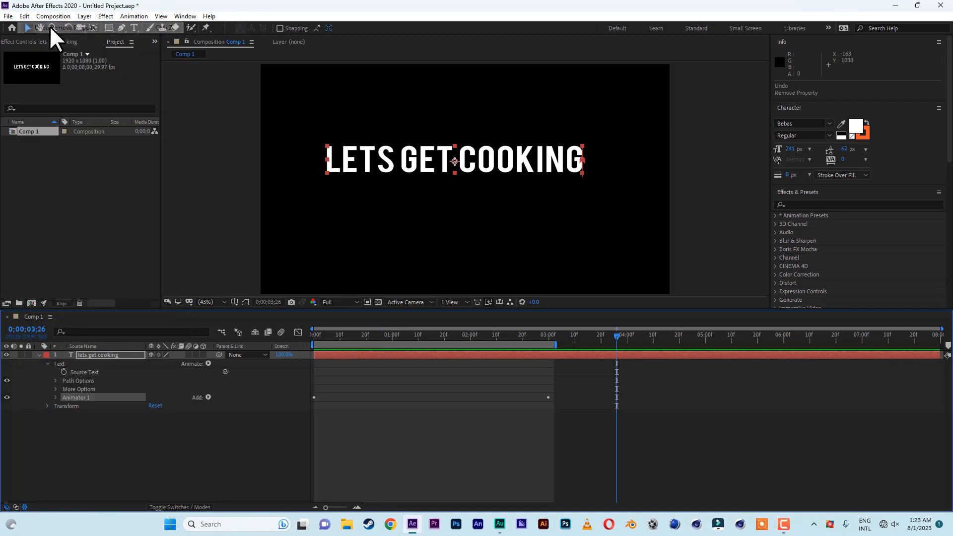
# Delete Animator 1 from the text layer and collapse the layer
pyautogui.click(341, 336)
pyautogui.moveTo(334, 337); pyautogui.dragTo(387, 338)
pyautogui.moveTo(435, 343); pyautogui.dragTo(296, 334)
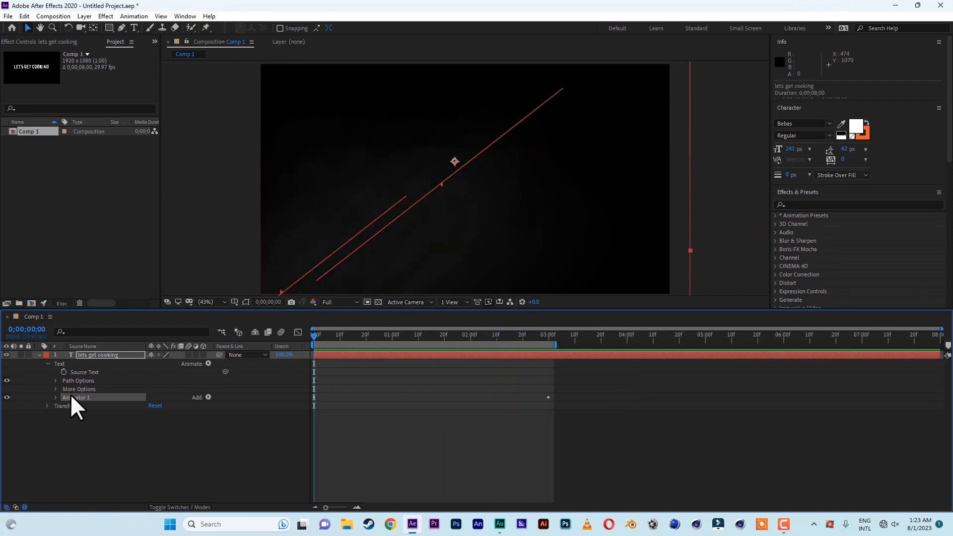
pyautogui.press('Delete')
pyautogui.click(38, 355)
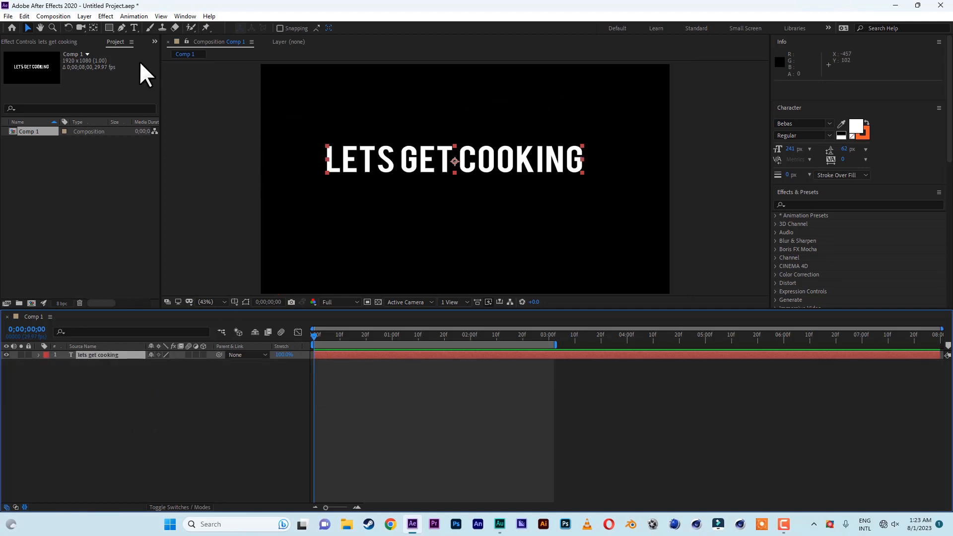
# Browse the text animation presets in Bridge, previewing presets in the 3D Text folder
pyautogui.click(133, 17)
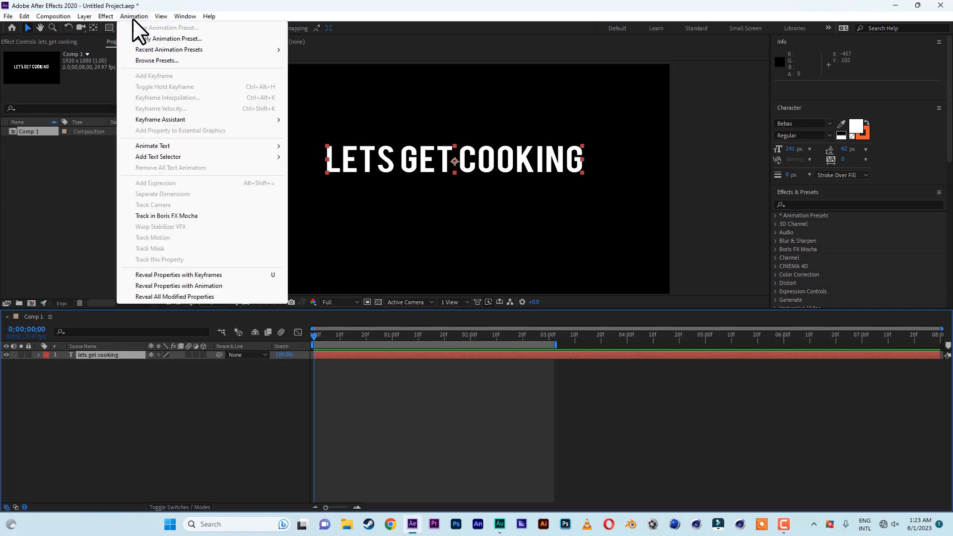
pyautogui.click(146, 60)
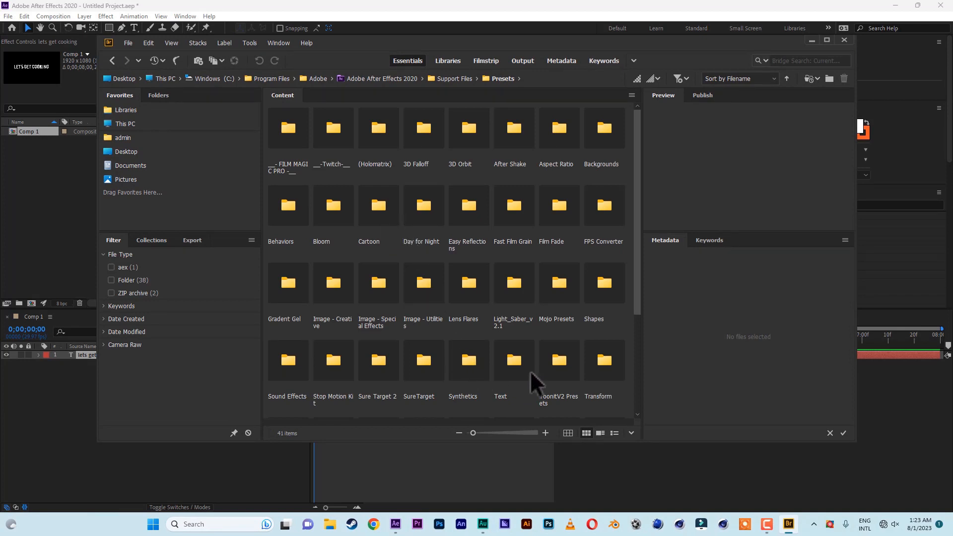
pyautogui.doubleClick(516, 359)
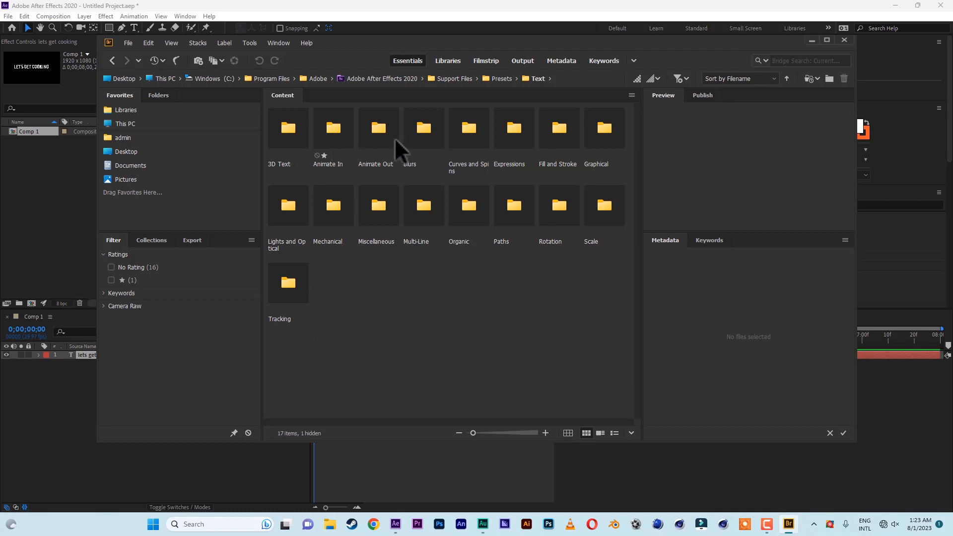
pyautogui.doubleClick(283, 127)
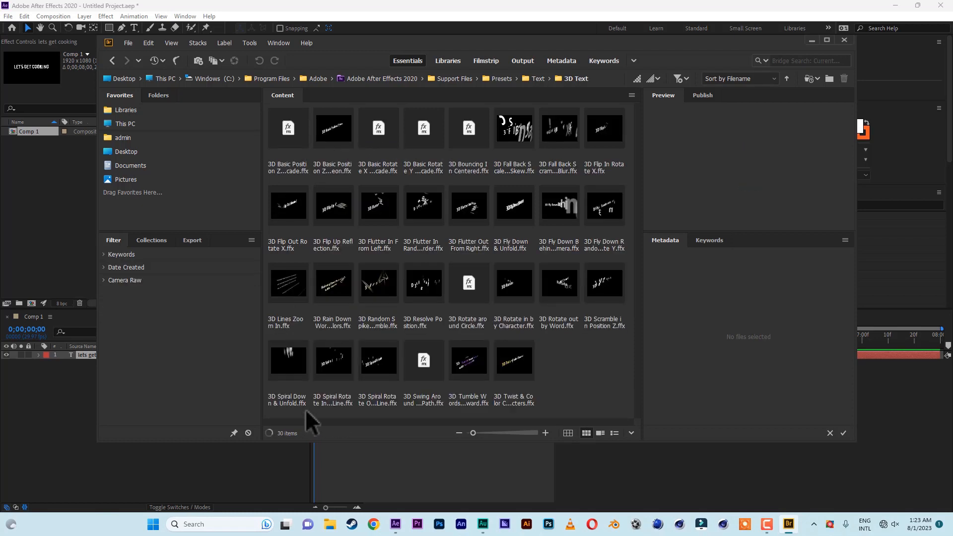
pyautogui.click(383, 286)
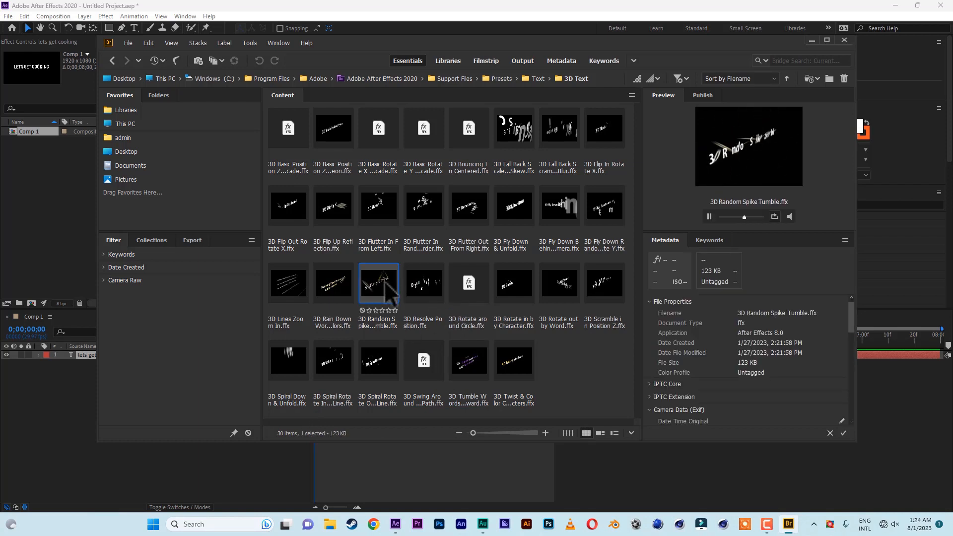
pyautogui.click(560, 206)
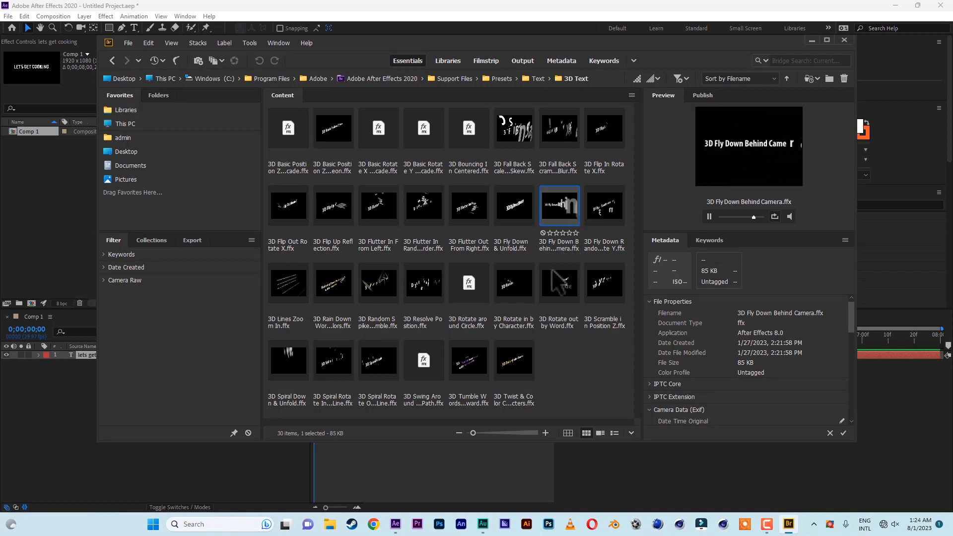
pyautogui.click(112, 61)
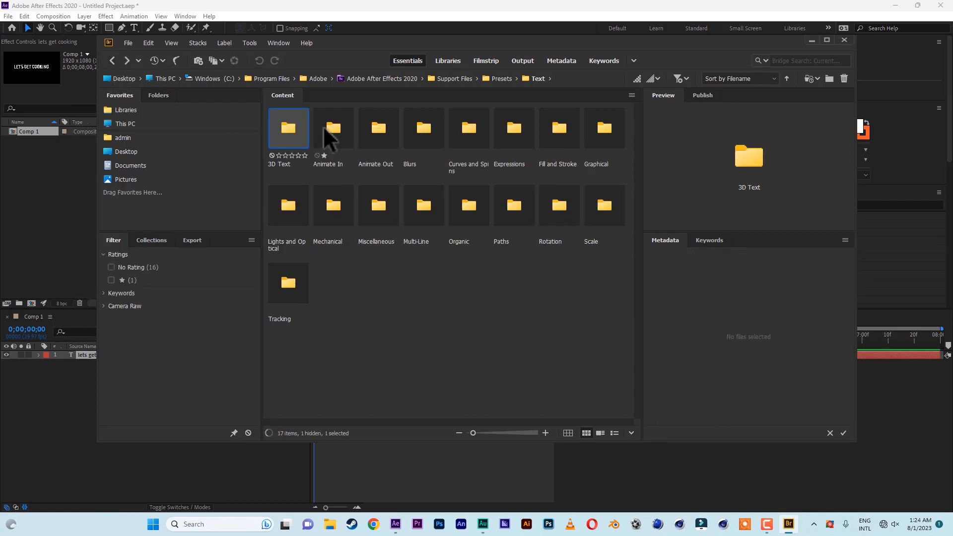
# Apply the Typewriter preset from the Animate In folder to the text layer
pyautogui.doubleClick(331, 130)
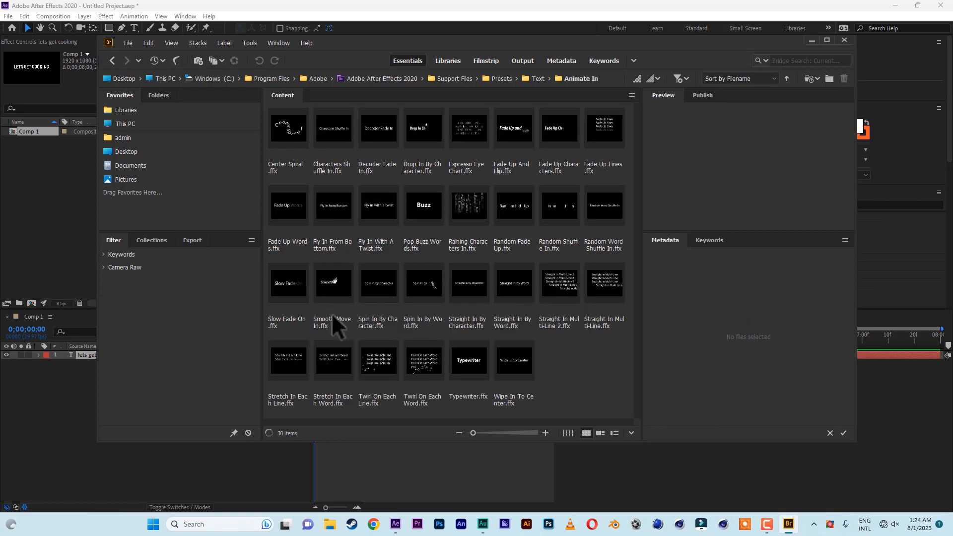
pyautogui.click(470, 367)
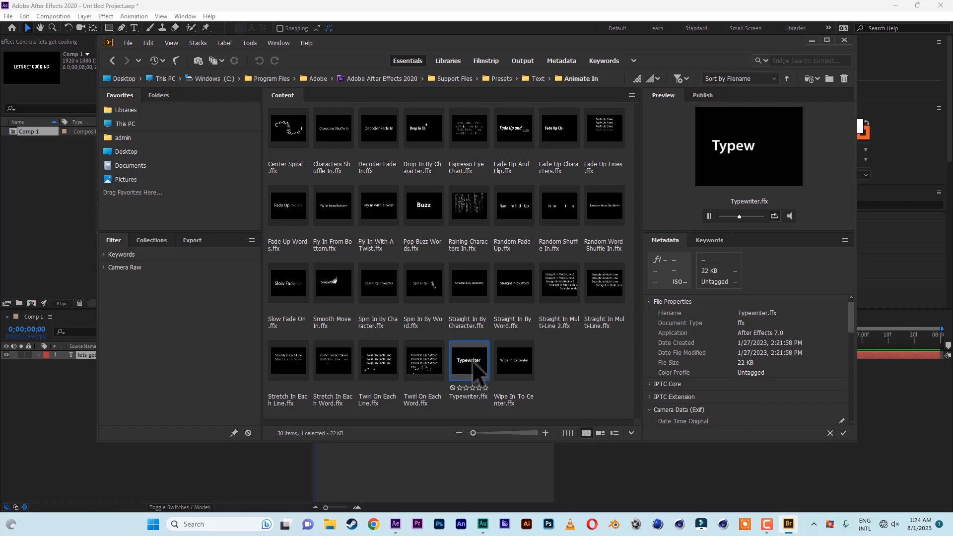
pyautogui.doubleClick(473, 365)
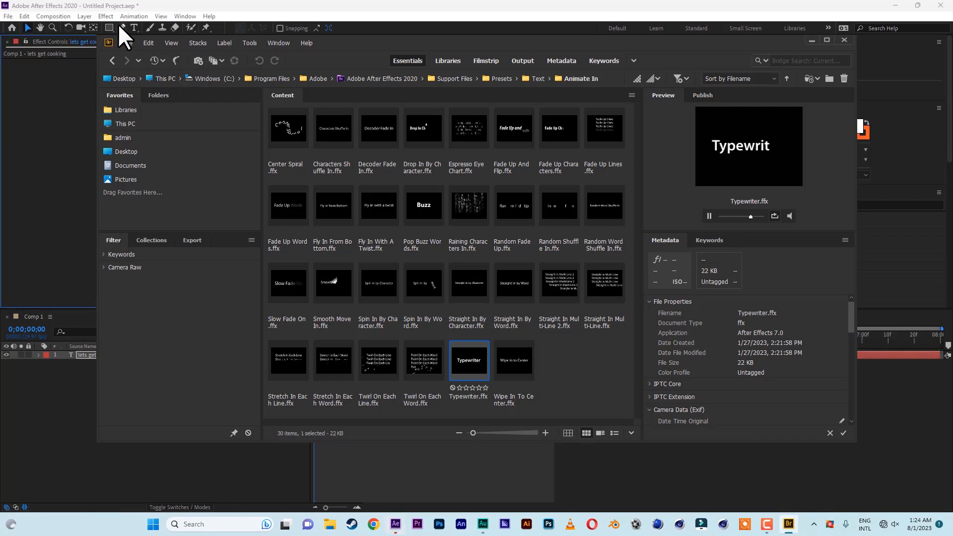
pyautogui.click(514, 29)
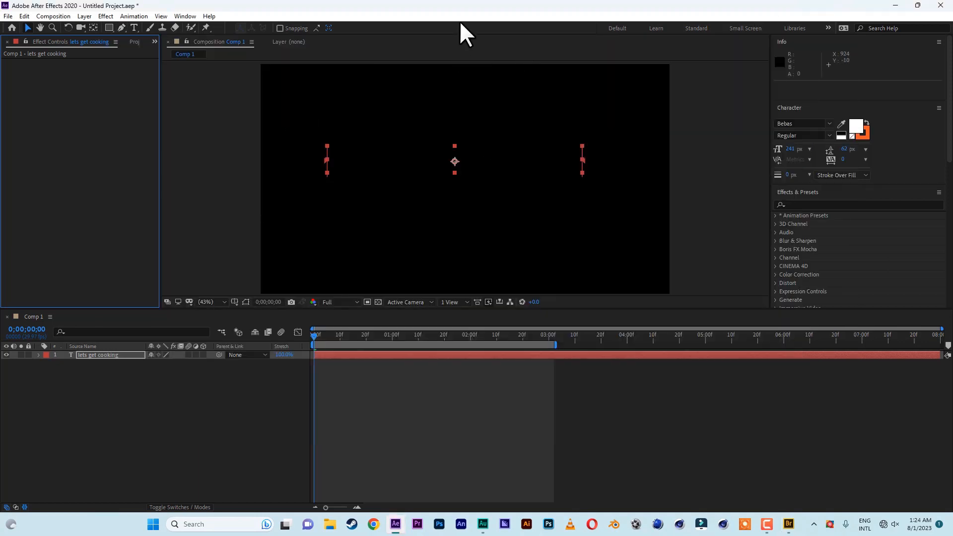
# Preview the Typewriter animation, then move its final Start keyframe slightly earlier to shorten the typing animation
pyautogui.press('space')
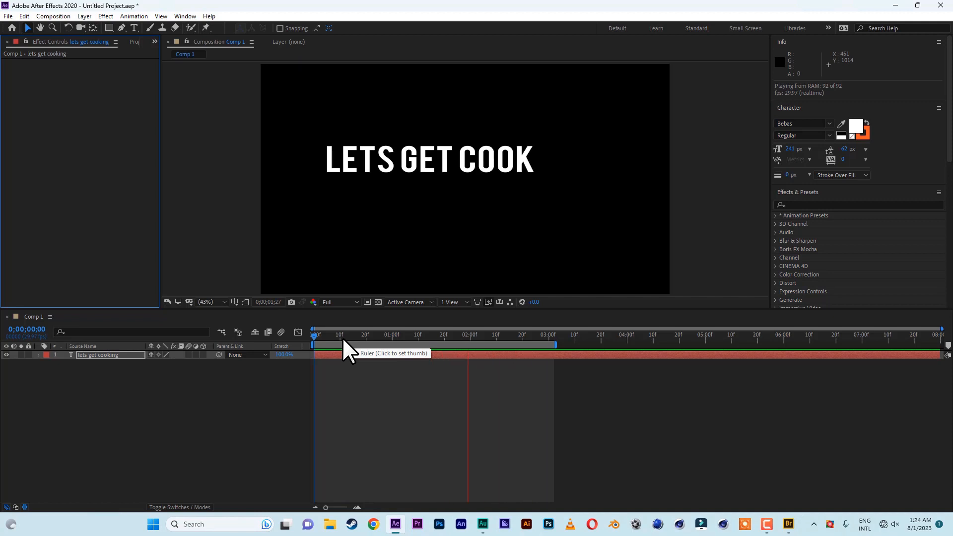
pyautogui.press('space')
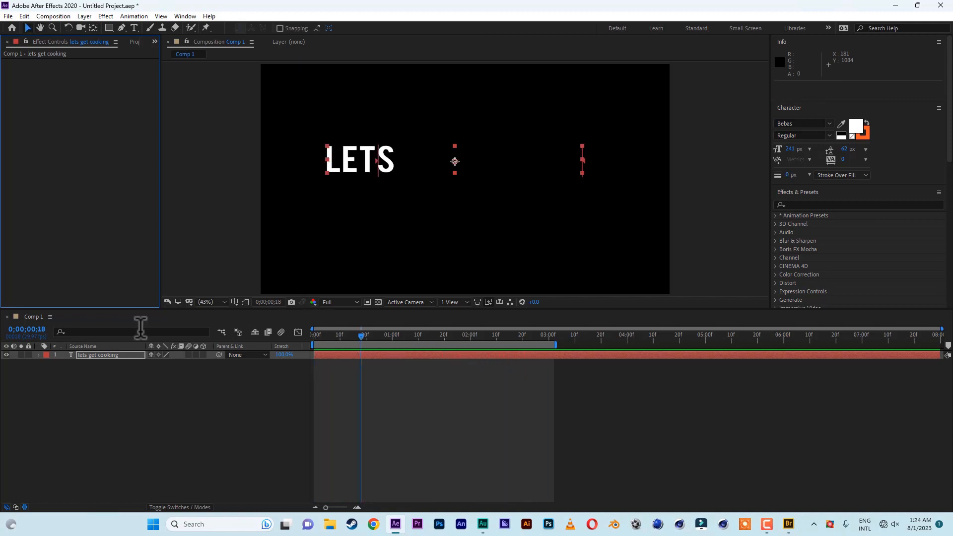
pyautogui.click(37, 354)
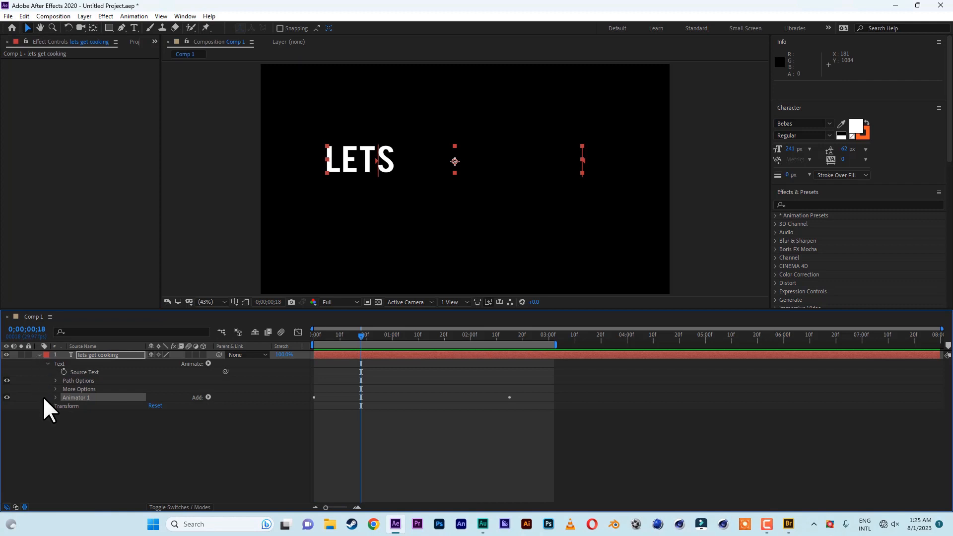
pyautogui.click(55, 397)
pyautogui.click(64, 405)
pyautogui.moveTo(509, 414); pyautogui.dragTo(465, 414)
pyautogui.moveTo(358, 332); pyautogui.dragTo(263, 335)
# Preview the shortened typing animation, collapse the text layer and return the playhead to the start
pyautogui.press('space')
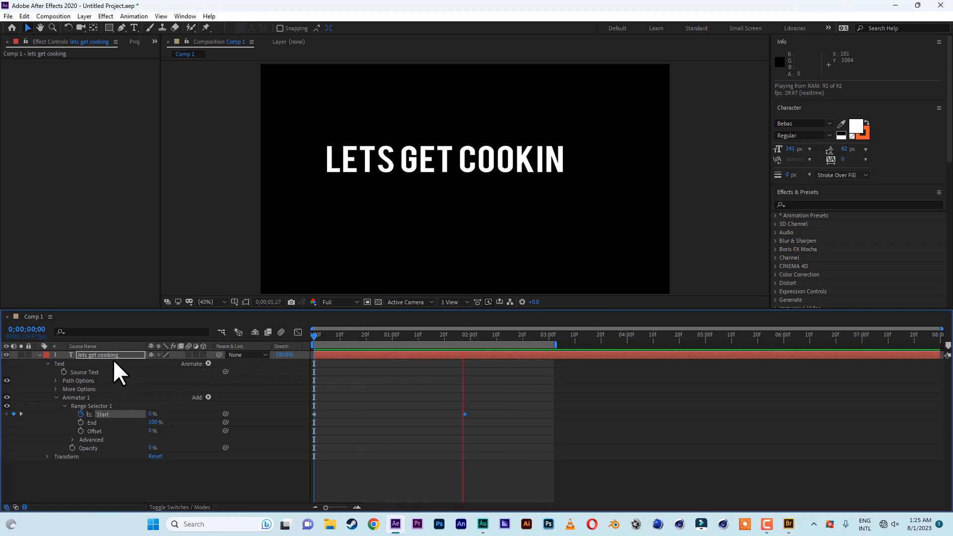
pyautogui.click(39, 355)
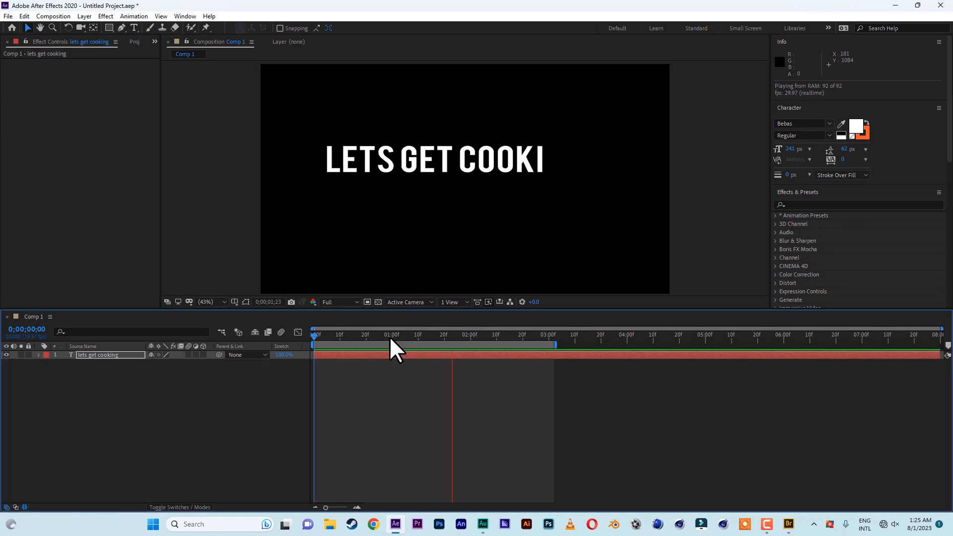
pyautogui.moveTo(389, 336); pyautogui.dragTo(301, 336)
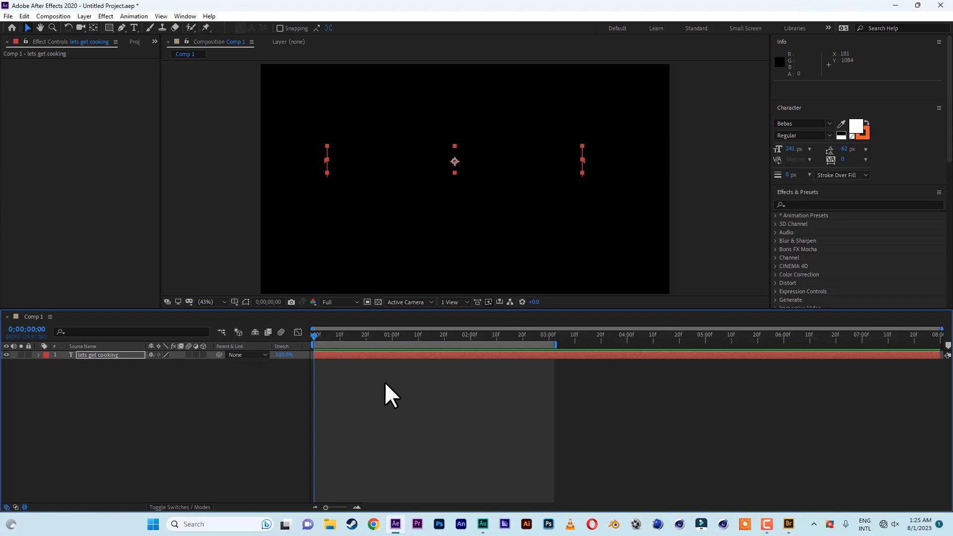